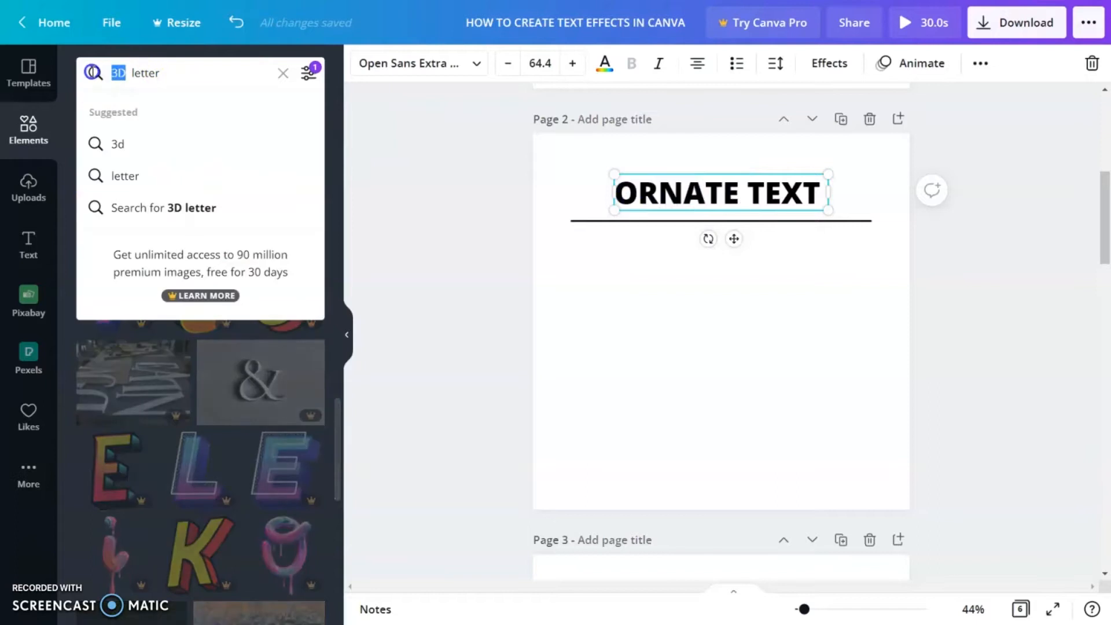
# Search the elements for "ORNATE letter" and add the ornate A, P and T graphics to page 2
pyautogui.write('ORNATE')
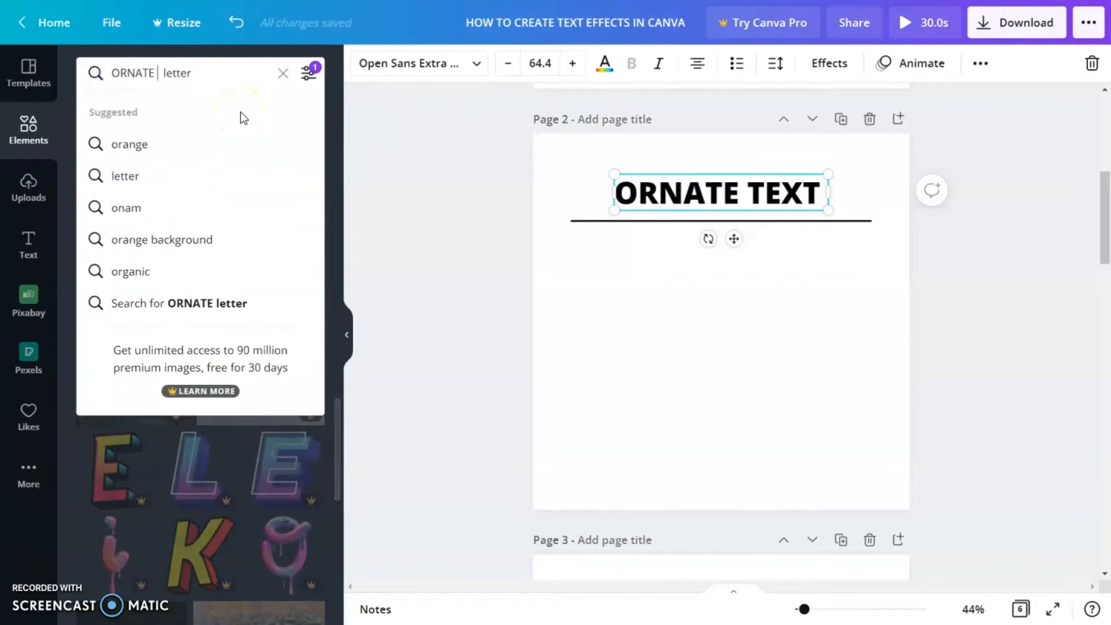
pyautogui.press('Return')
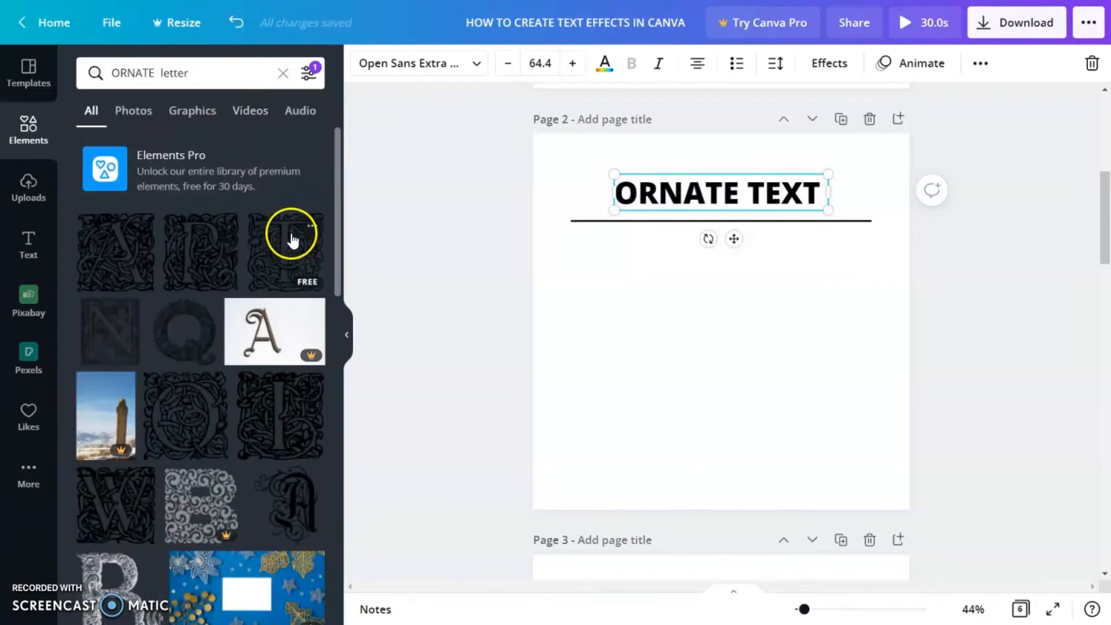
pyautogui.scroll(-1, 236, 508)
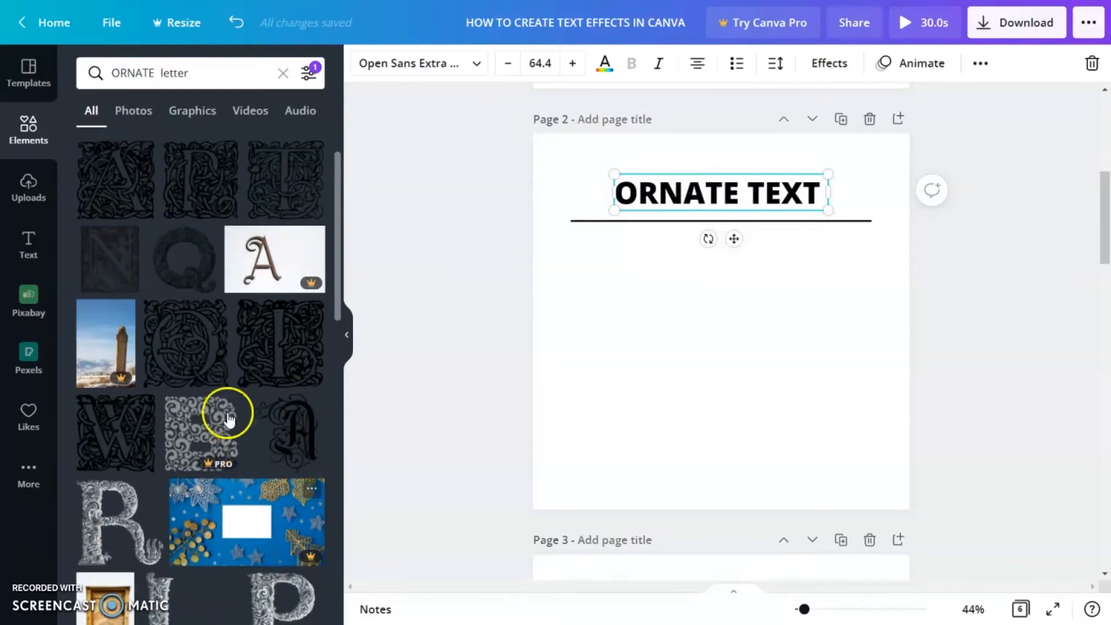
pyautogui.click(109, 185)
pyautogui.click(193, 194)
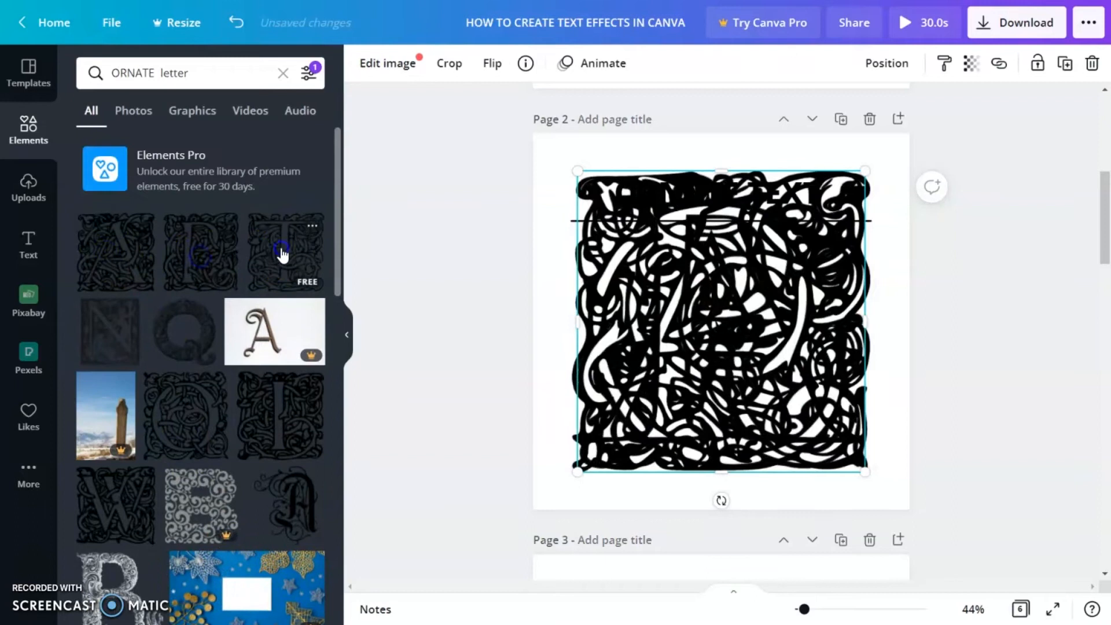
# Shrink the three ornate letters together and arrange them side by side as A, P, T below the ORNATE TEXT heading
pyautogui.click(629, 421)
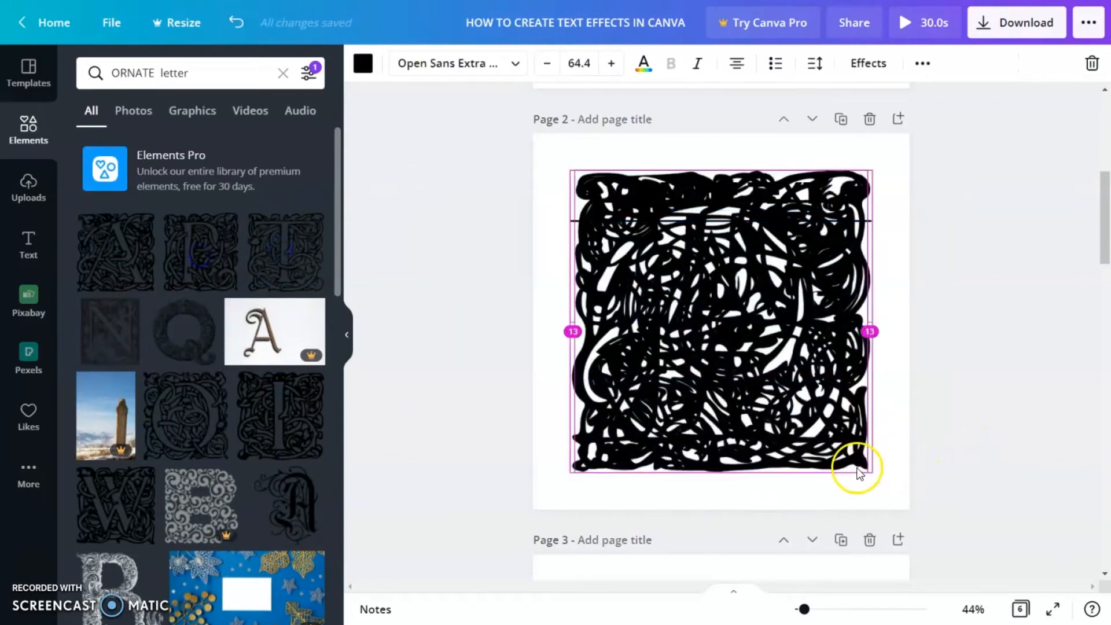
pyautogui.click(897, 499)
pyautogui.moveTo(898, 499); pyautogui.dragTo(777, 398)
pyautogui.moveTo(758, 348); pyautogui.dragTo(841, 338)
pyautogui.keyDown('shift'); pyautogui.click(652, 339); pyautogui.keyUp('shift')
pyautogui.moveTo(652, 340); pyautogui.dragTo(748, 335)
pyautogui.click(871, 461)
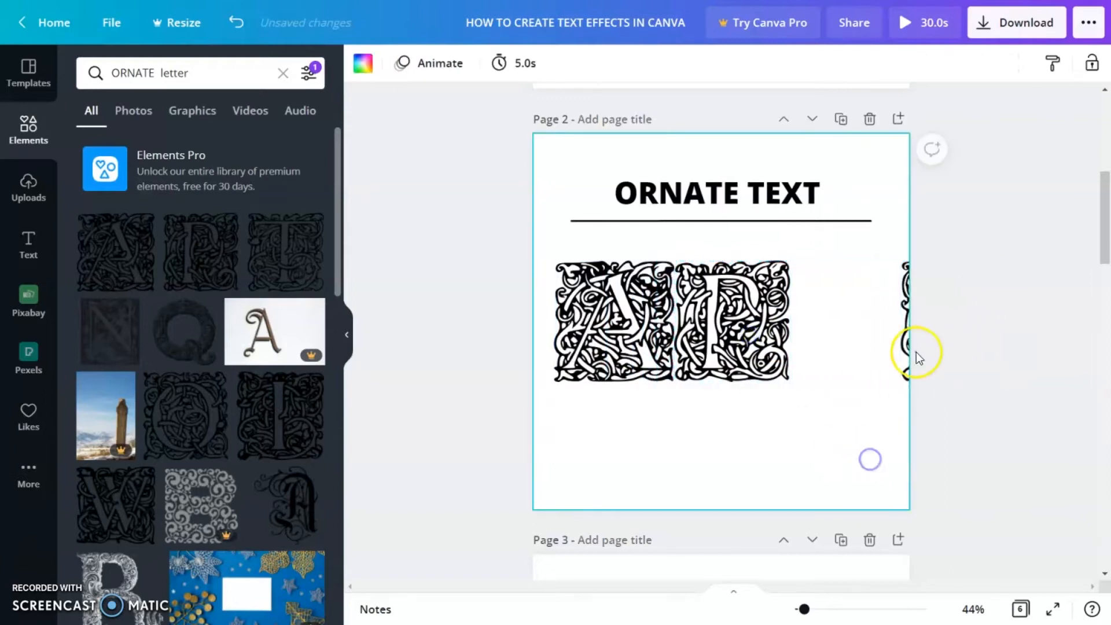
pyautogui.moveTo(906, 347); pyautogui.dragTo(797, 346)
pyautogui.click(835, 418)
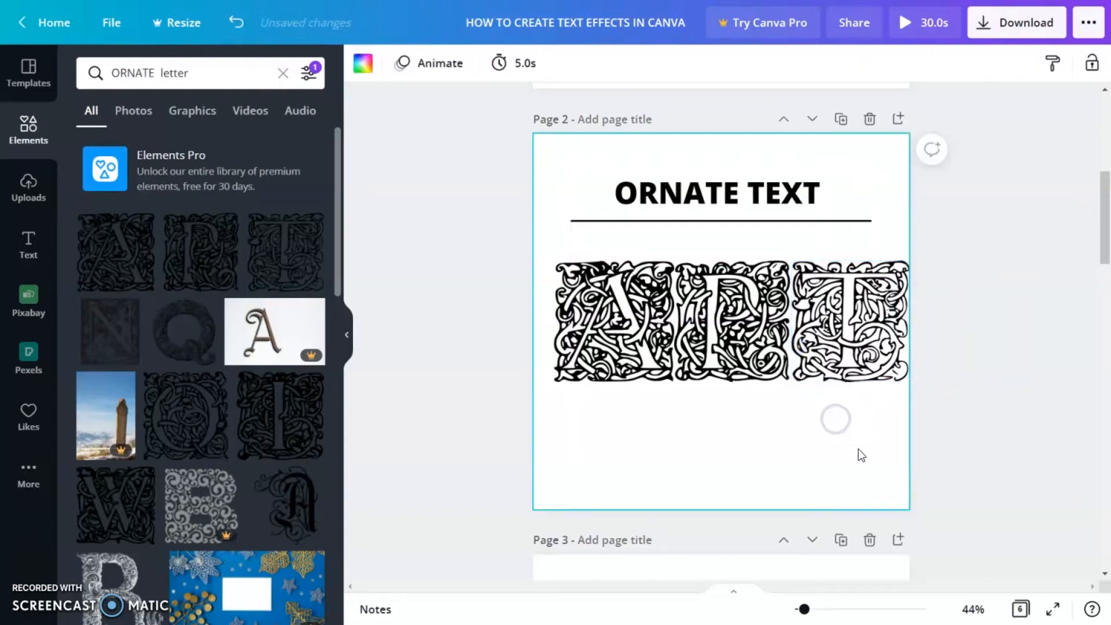
# Tidy up the spacing of the three ornate letters and centre the row horizontally on the page
pyautogui.moveTo(857, 448); pyautogui.dragTo(524, 304)
pyautogui.click(886, 63)
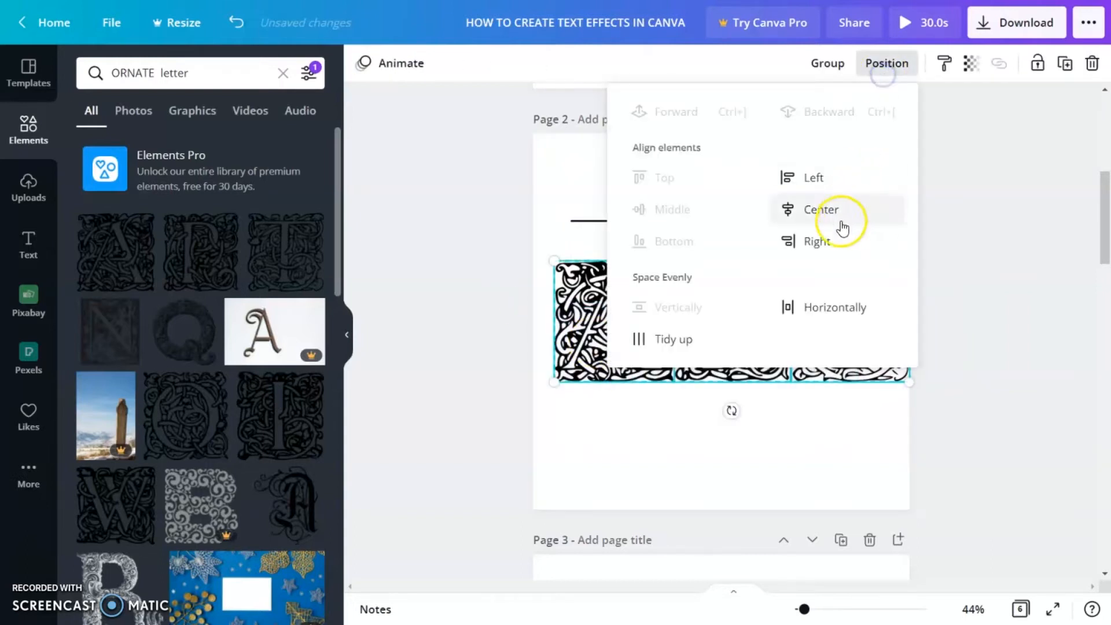
pyautogui.click(695, 338)
pyautogui.click(776, 417)
pyautogui.moveTo(885, 441); pyautogui.dragTo(484, 311)
pyautogui.moveTo(759, 347); pyautogui.dragTo(748, 346)
pyautogui.click(816, 425)
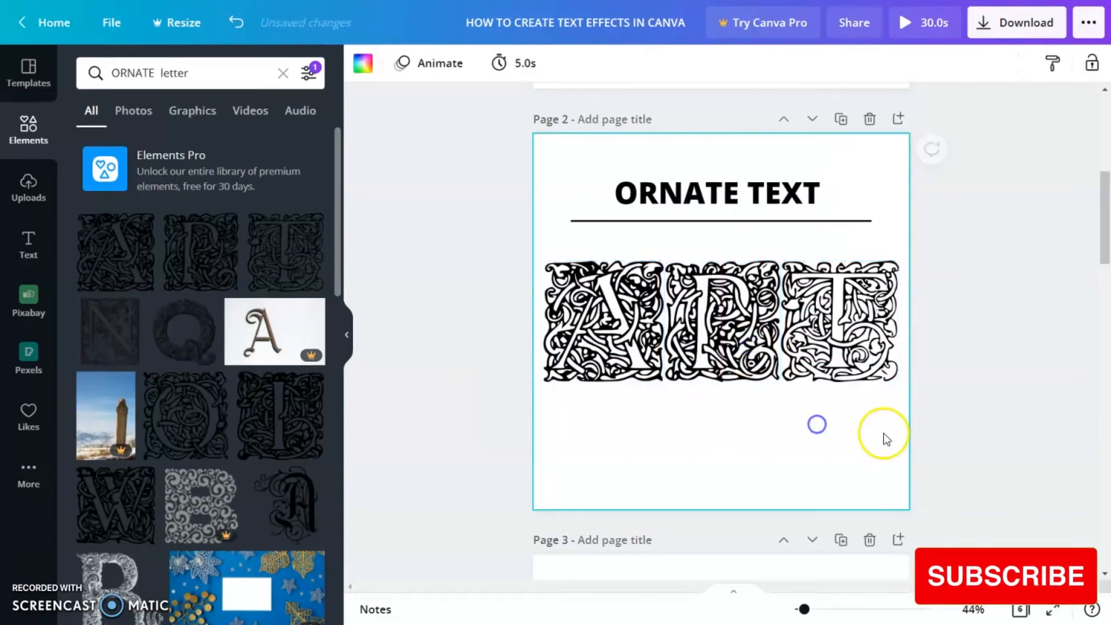
pyautogui.click(781, 446)
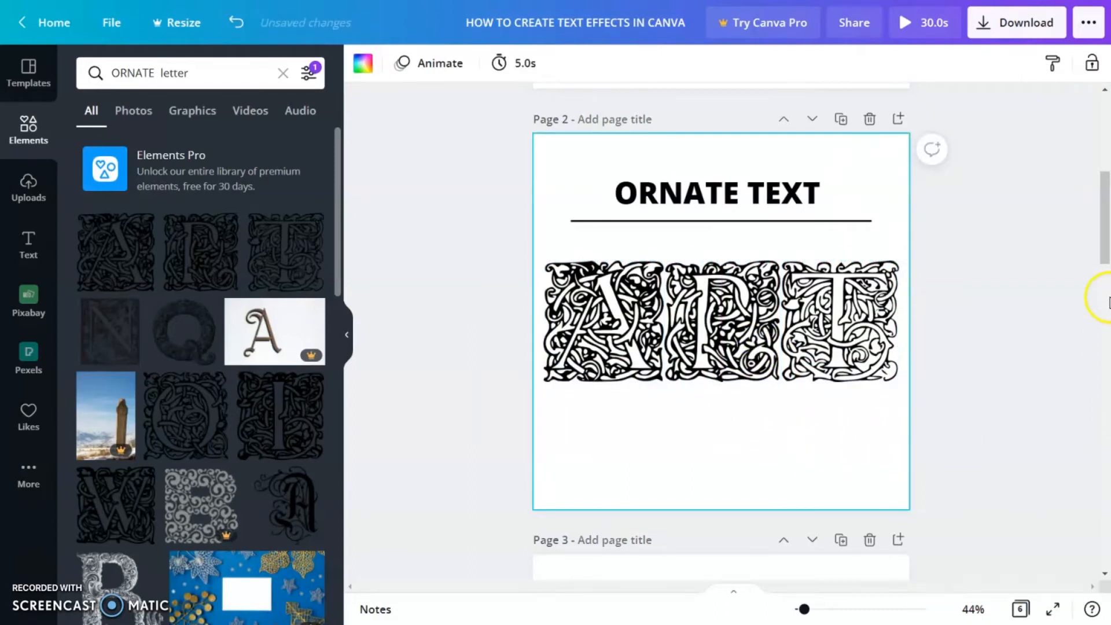
# Search the elements for "calligraphy alphabet" to find letters for the CALLIGRAPHY TEXT page
pyautogui.moveTo(1107, 223); pyautogui.dragTo(1107, 294)
pyautogui.click(726, 199)
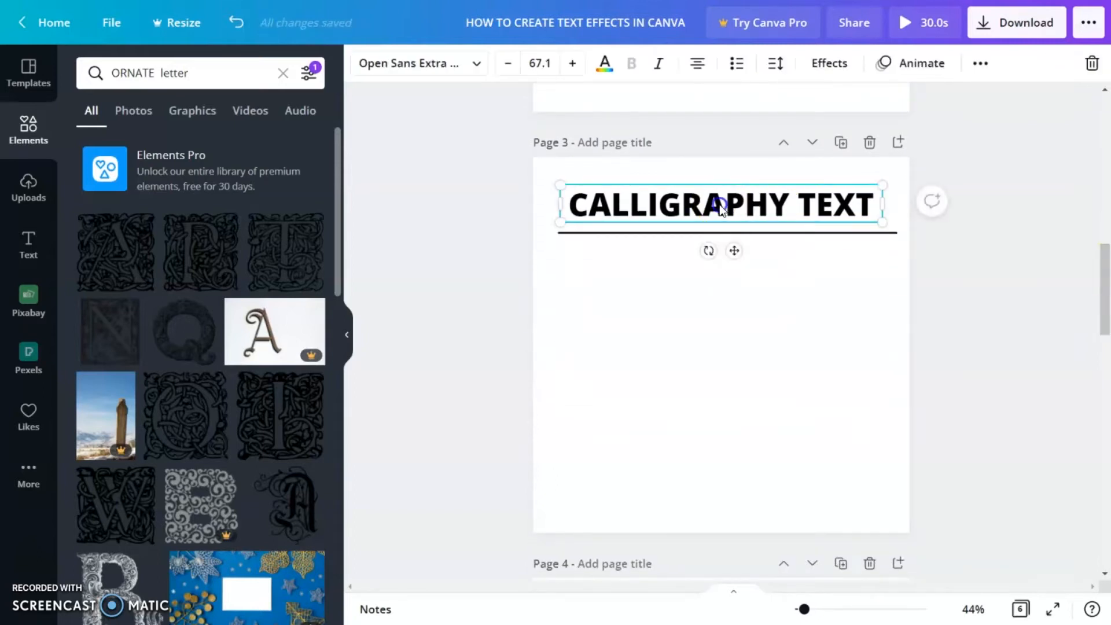
pyautogui.doubleClick(692, 202)
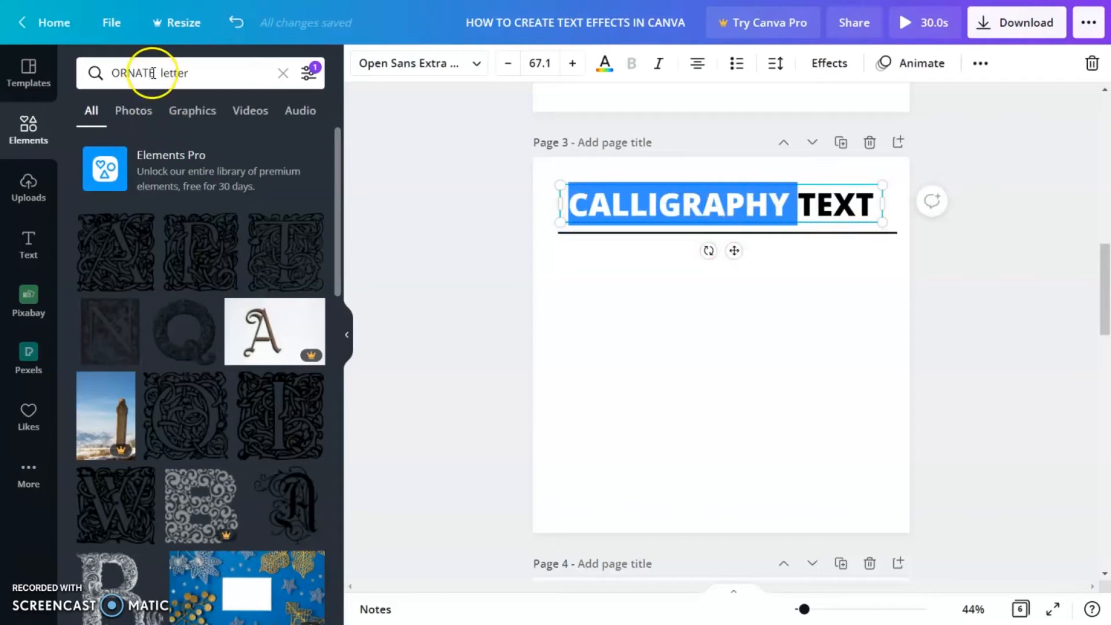
pyautogui.moveTo(152, 73); pyautogui.dragTo(112, 73)
pyautogui.write('calligraphy')
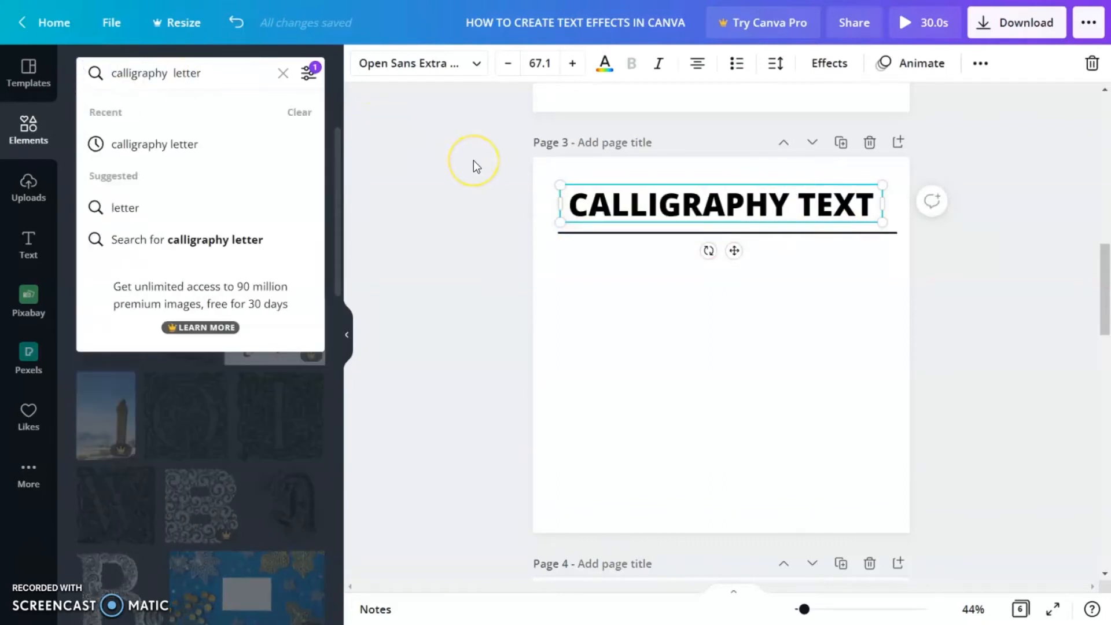
pyautogui.press('Return')
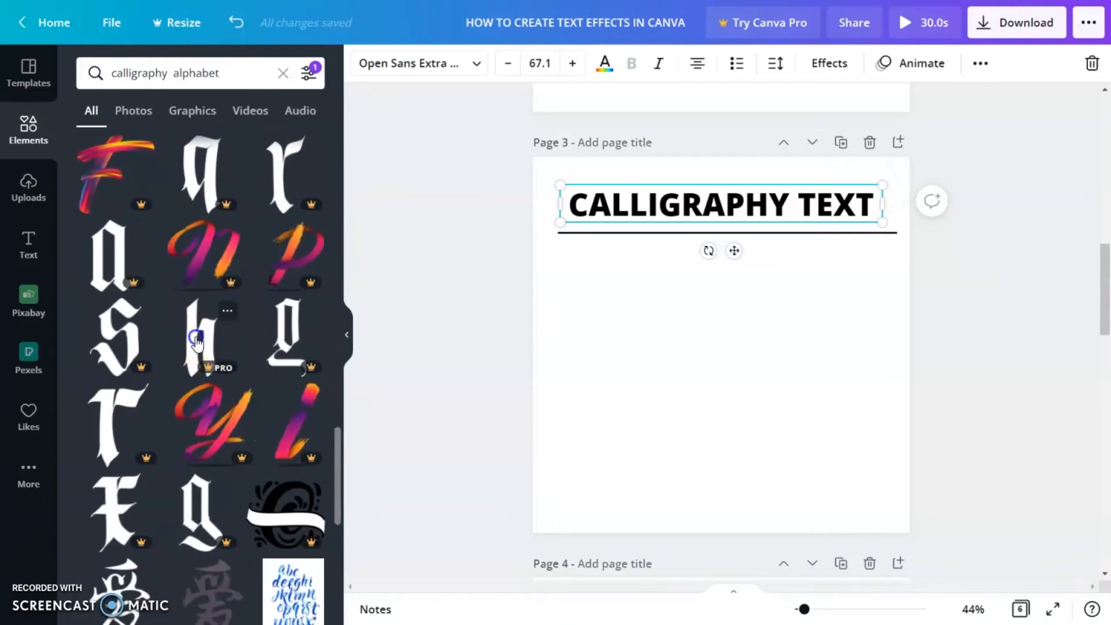
# Add the black calligraphy letters a, h and r to page 3, placed side by side below the heading
pyautogui.click(197, 340)
pyautogui.click(97, 255)
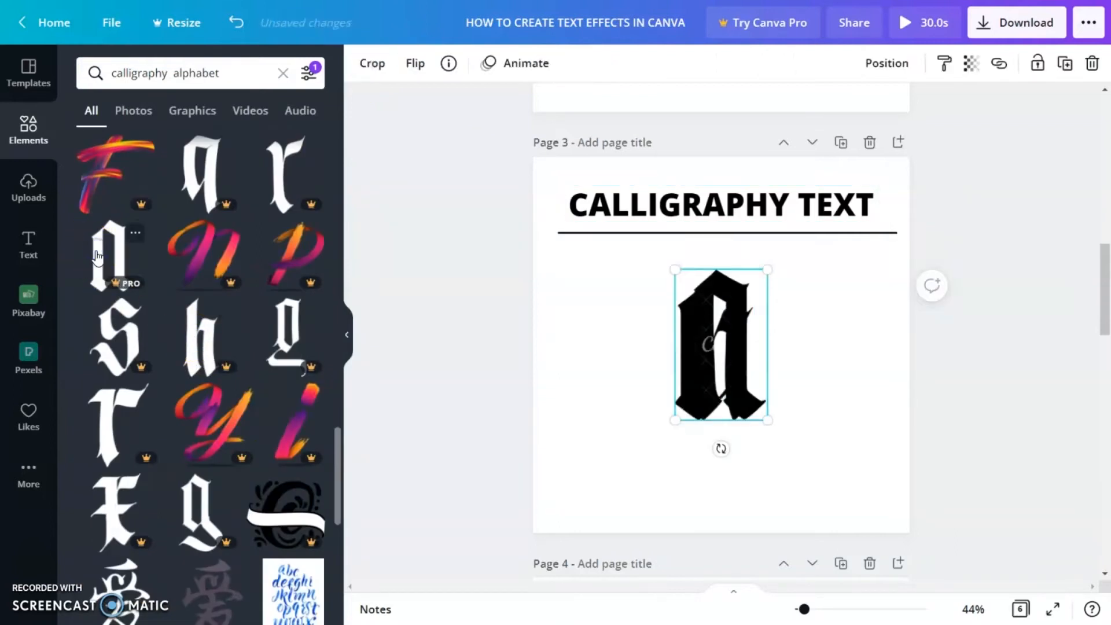
pyautogui.moveTo(719, 367); pyautogui.dragTo(787, 366)
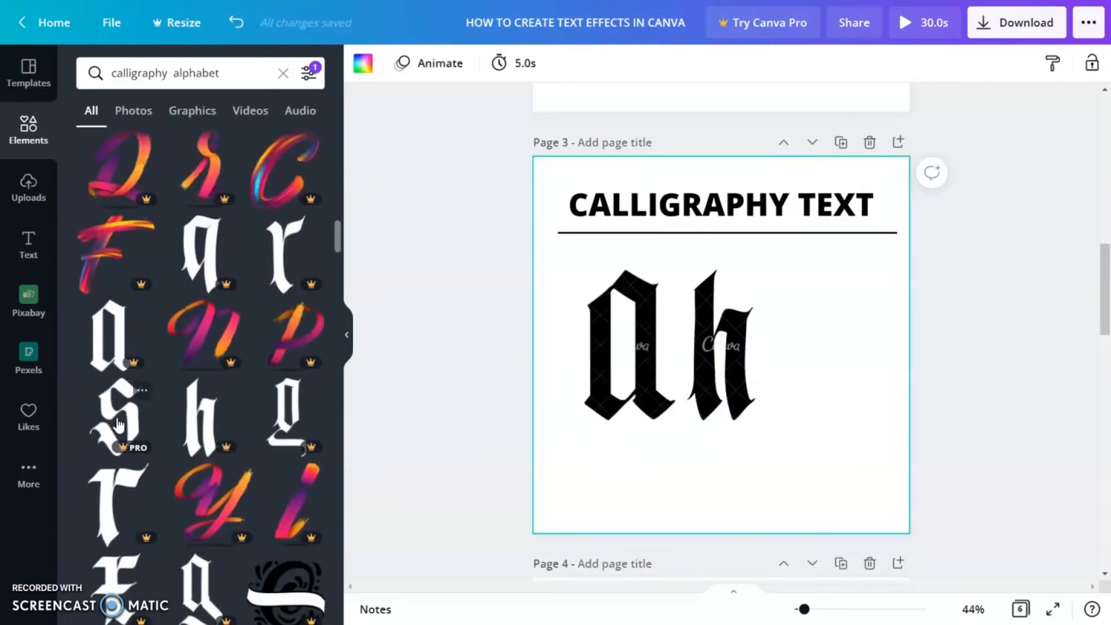
pyautogui.moveTo(284, 179); pyautogui.dragTo(799, 318)
pyautogui.click(974, 349)
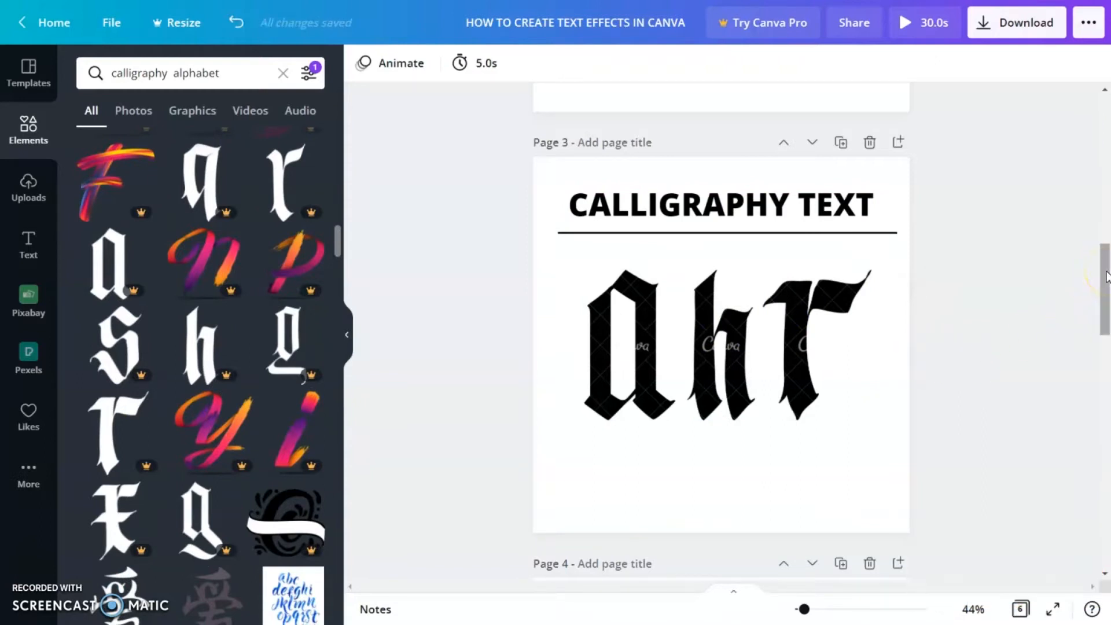
# Search the elements for "3D letter" to find letters for the 3D TEXT page
pyautogui.moveTo(1106, 277); pyautogui.dragTo(1102, 349)
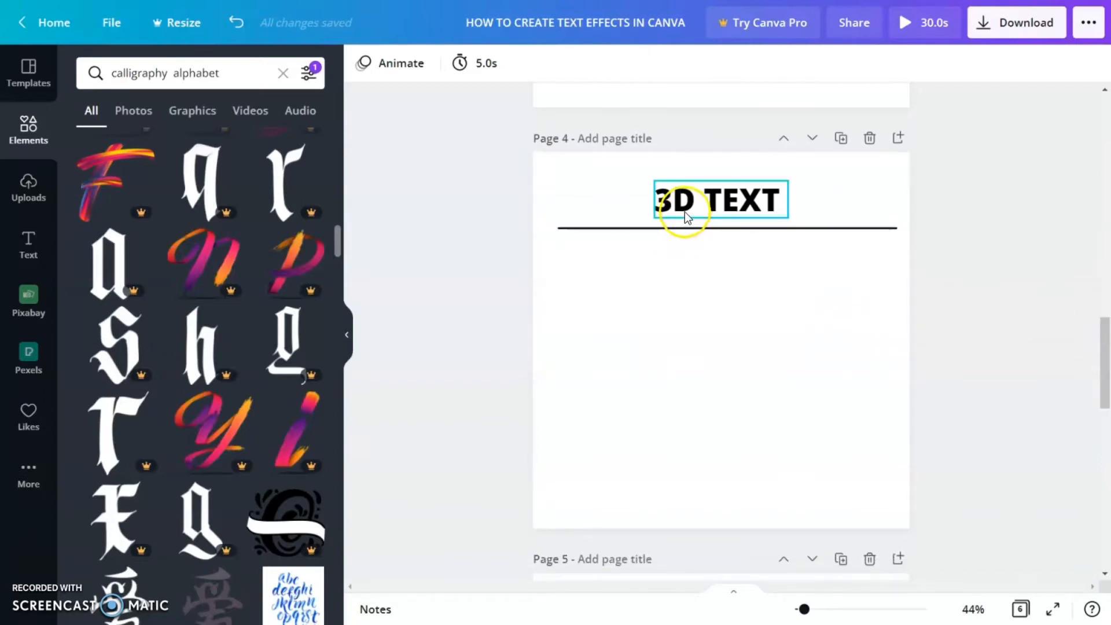
pyautogui.click(686, 210)
pyautogui.doubleClick(673, 201)
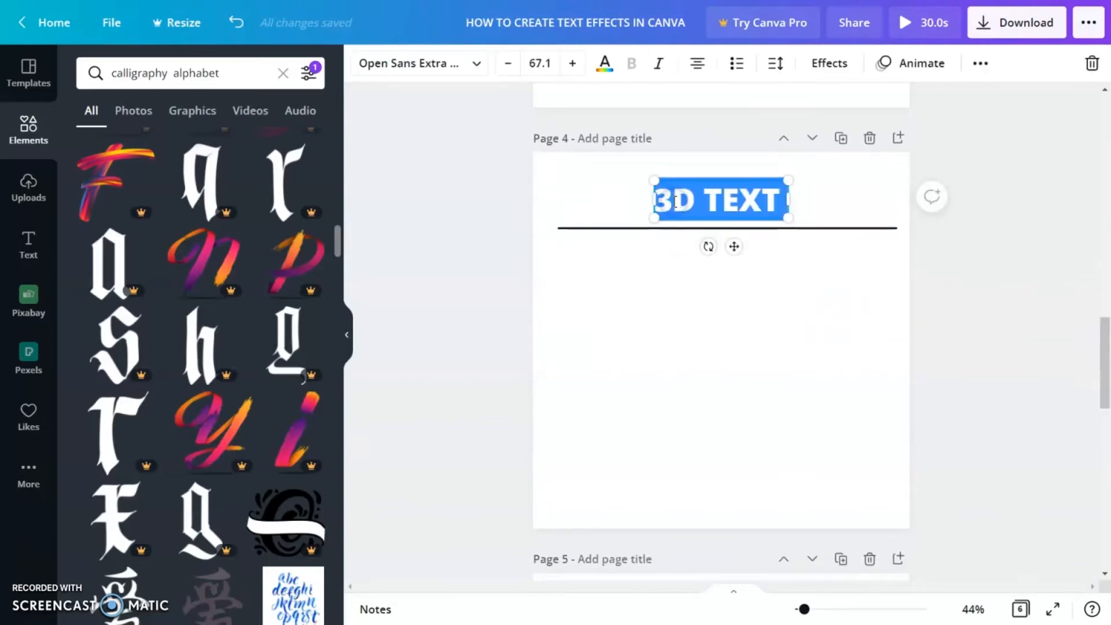
pyautogui.click(689, 201)
pyautogui.moveTo(694, 202); pyautogui.dragTo(623, 196)
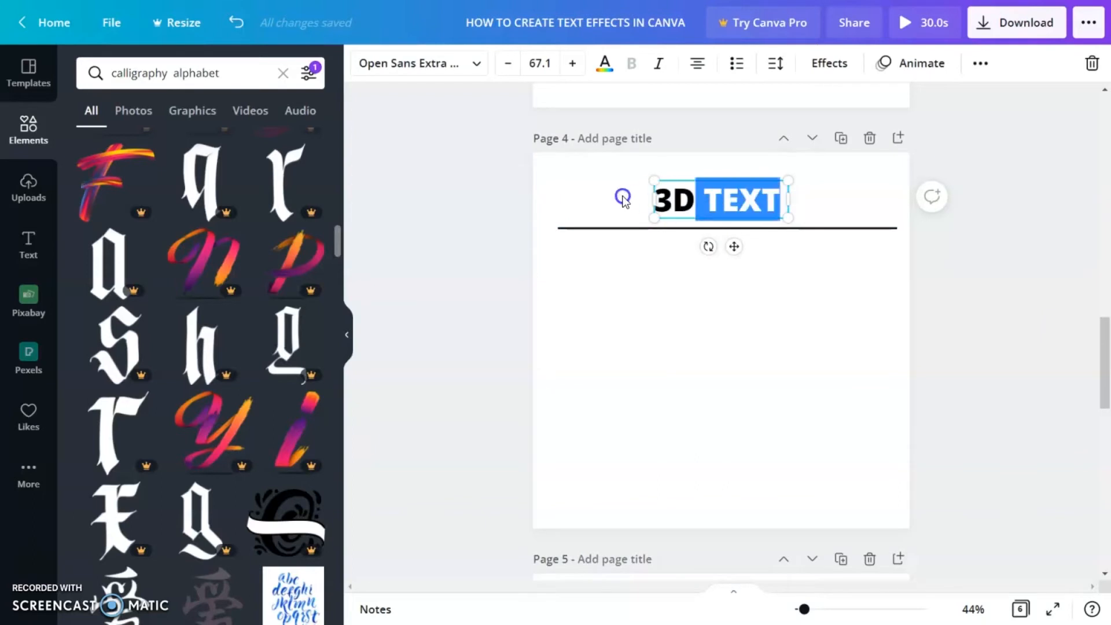
pyautogui.click(232, 80)
pyautogui.write('3d')
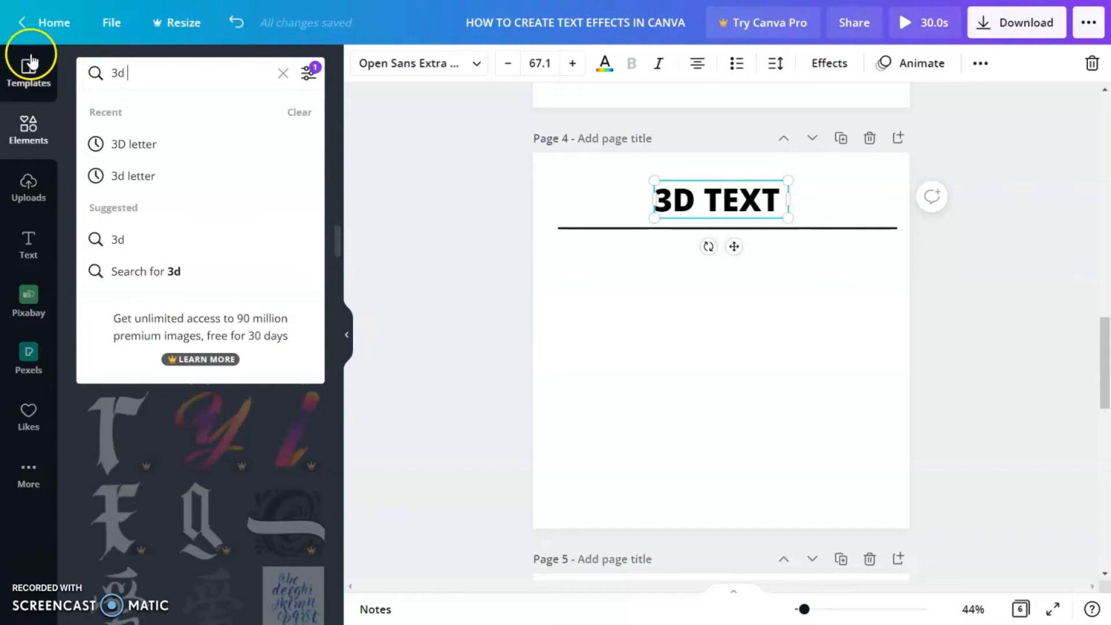
pyautogui.click(194, 147)
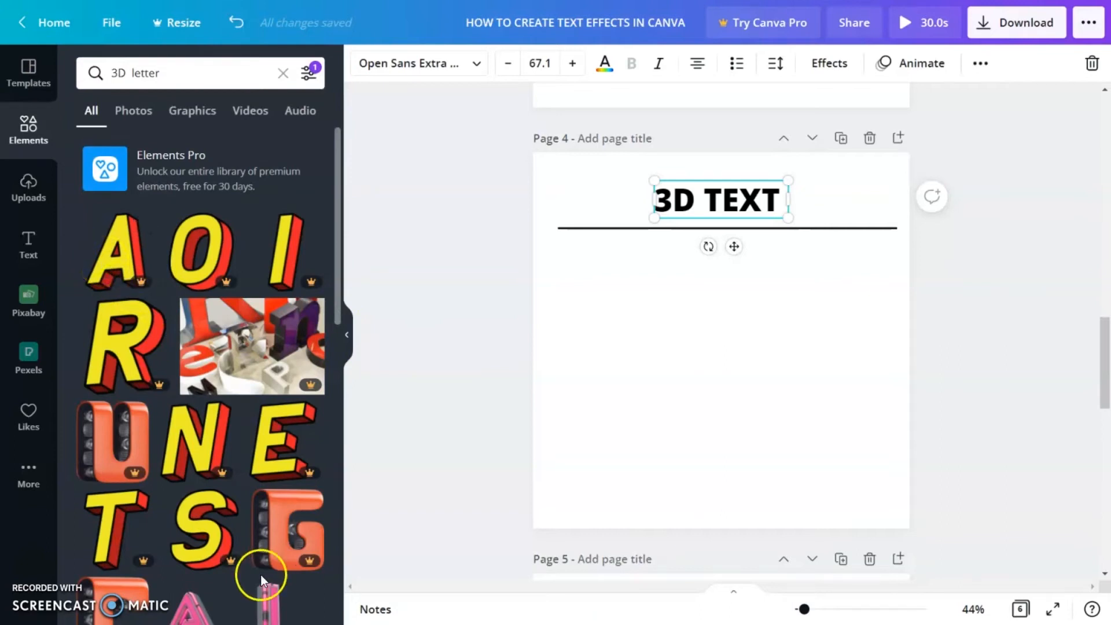
# Add the yellow and red 3D letters S, T, O, N and E to page 4
pyautogui.click(202, 530)
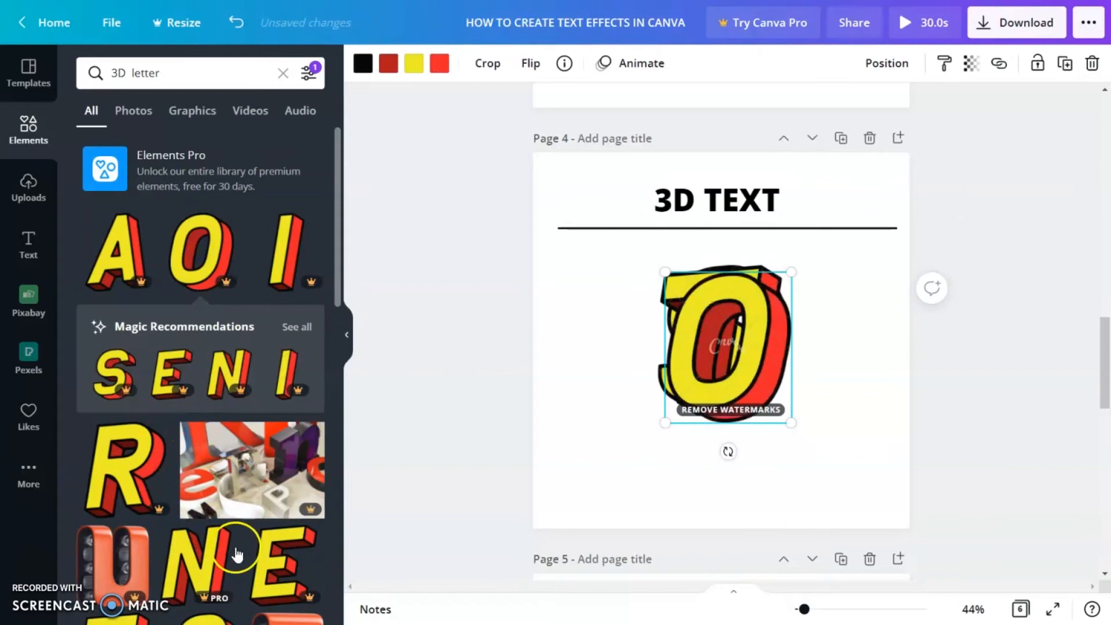
pyautogui.click(210, 564)
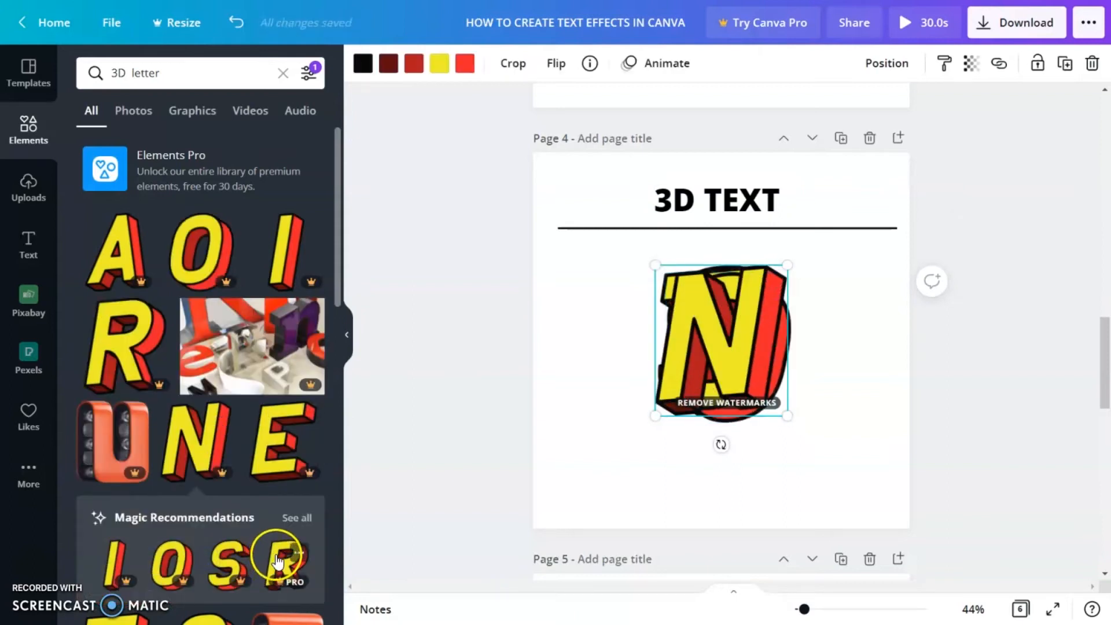
pyautogui.click(260, 479)
# Shrink the five 3D letters together and arrange them in a row to spell STONE below the heading
pyautogui.moveTo(801, 474); pyautogui.dragTo(537, 289)
pyautogui.moveTo(794, 427); pyautogui.dragTo(865, 358)
pyautogui.click(772, 445)
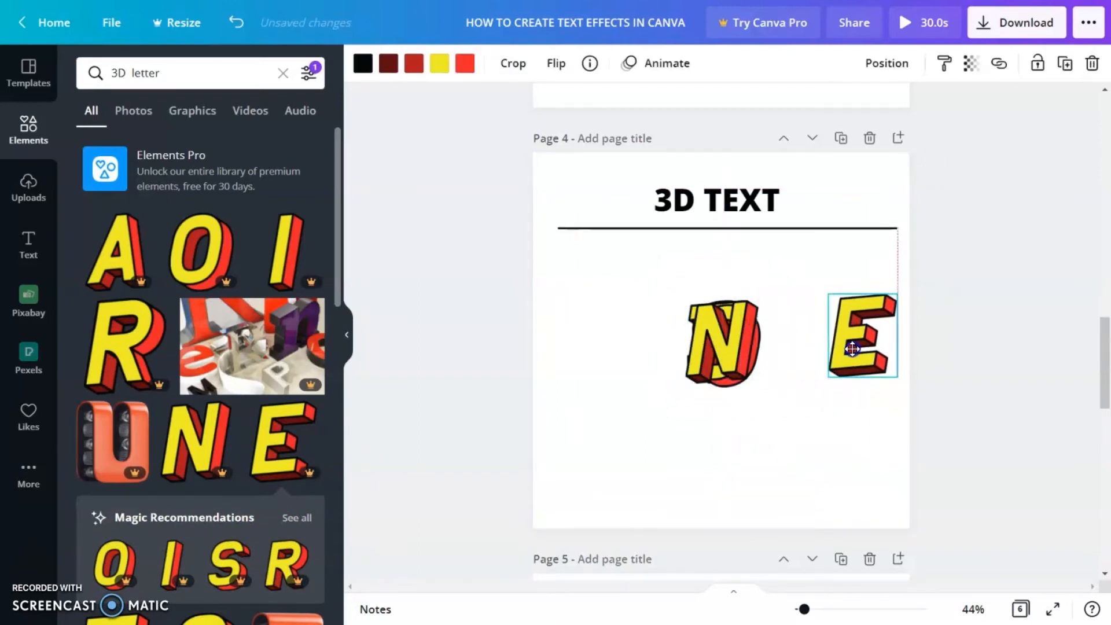
pyautogui.moveTo(730, 349); pyautogui.dragTo(799, 350)
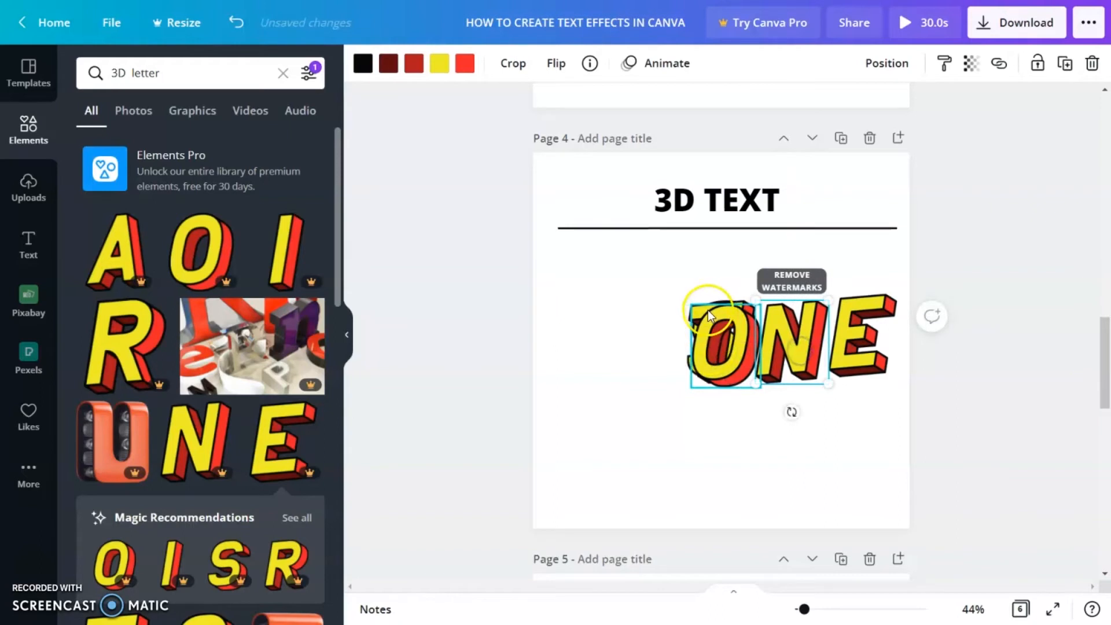
pyautogui.moveTo(707, 345); pyautogui.dragTo(734, 425)
pyautogui.moveTo(721, 359); pyautogui.dragTo(689, 460)
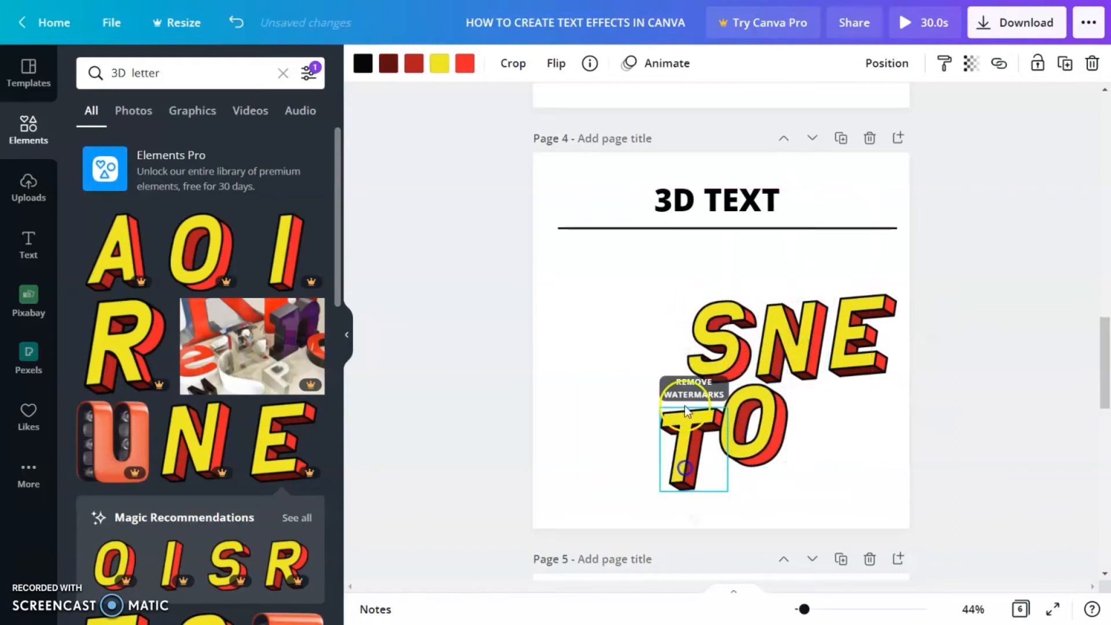
pyautogui.click(703, 360)
pyautogui.moveTo(703, 360); pyautogui.dragTo(566, 348)
pyautogui.moveTo(674, 466); pyautogui.dragTo(643, 358)
pyautogui.moveTo(767, 452); pyautogui.dragTo(733, 364)
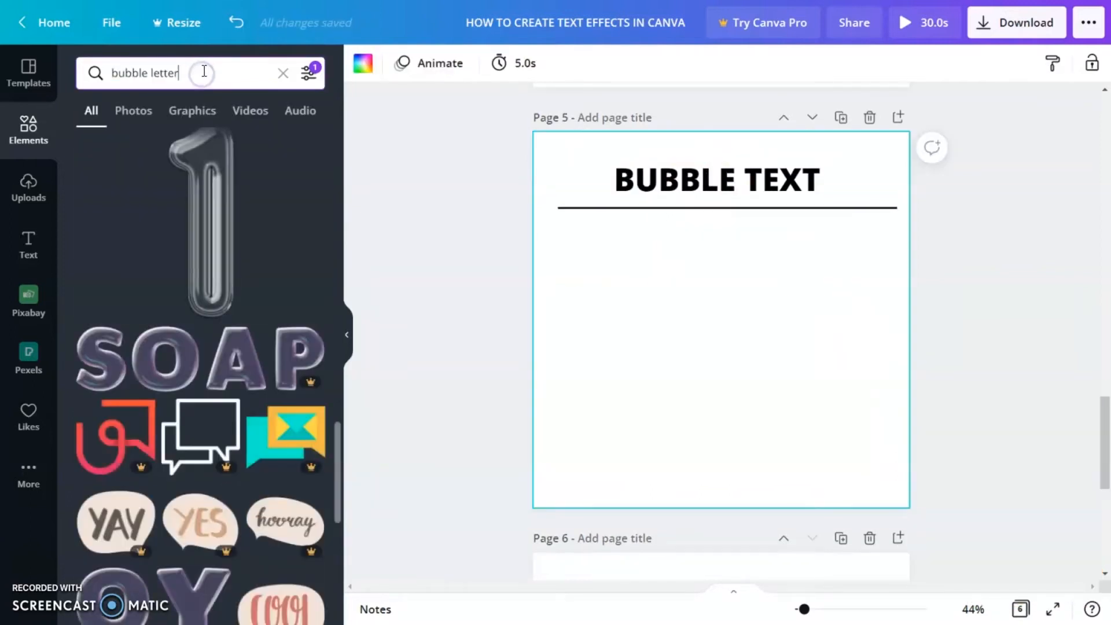
# Place the SOAP bubble lettering just below the BUBBLE TEXT heading and add the single bubble letters B, L and E
pyautogui.click(74, 358)
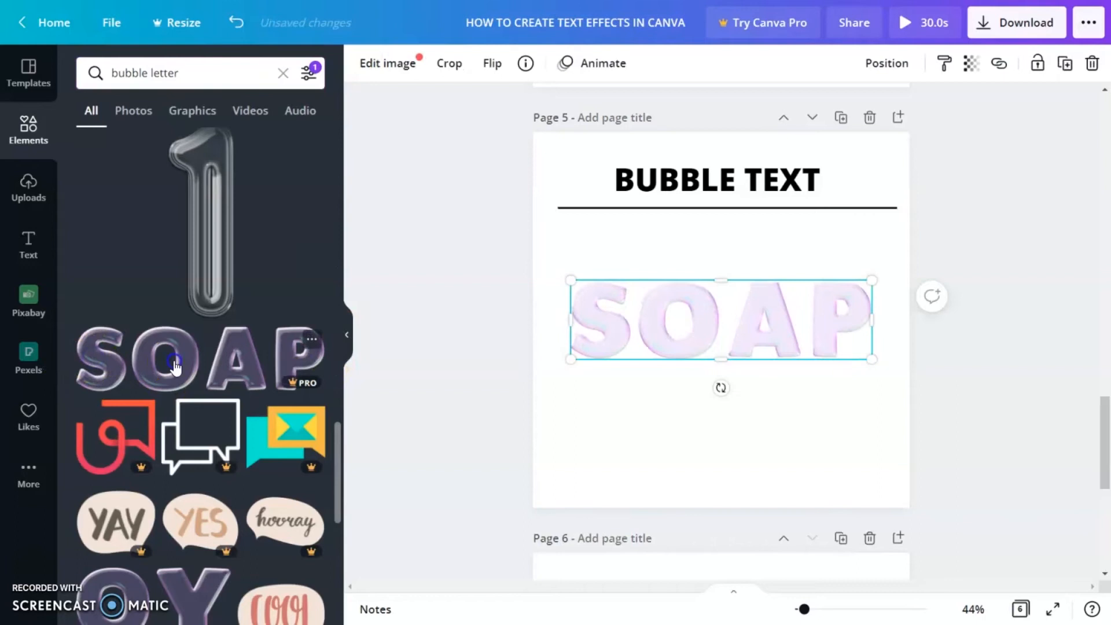
pyautogui.click(681, 384)
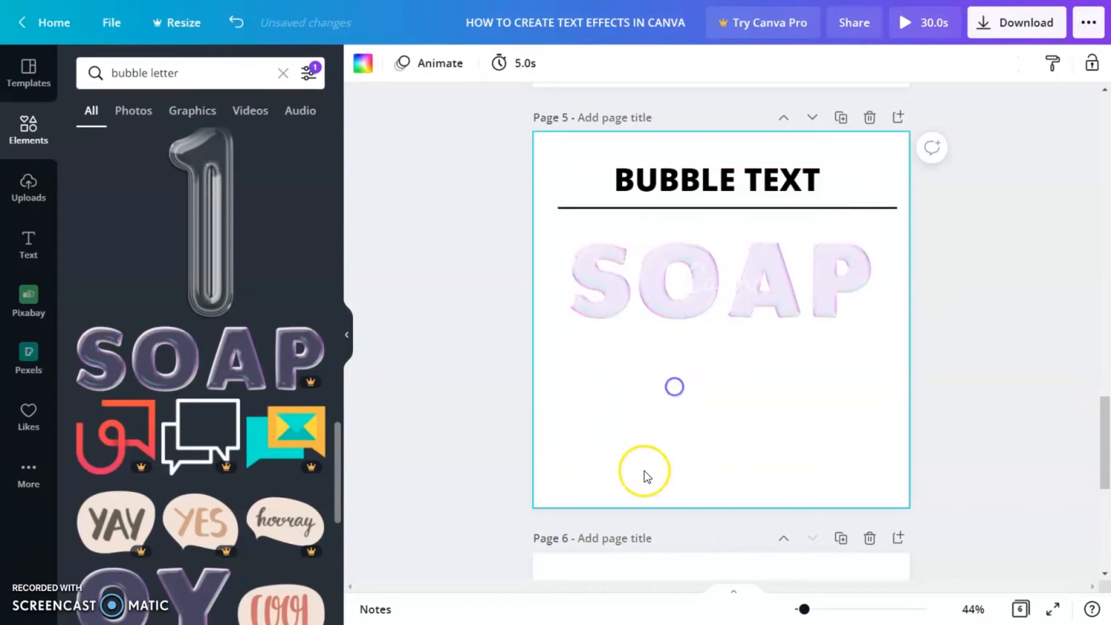
pyautogui.scroll(15, 153, 347)
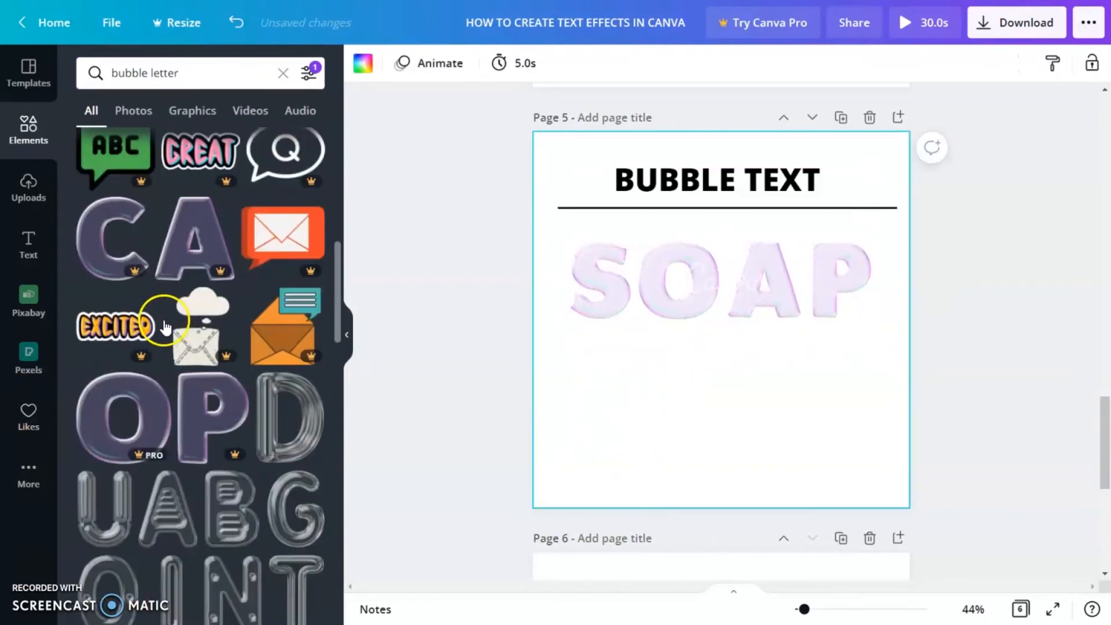
pyautogui.click(110, 425)
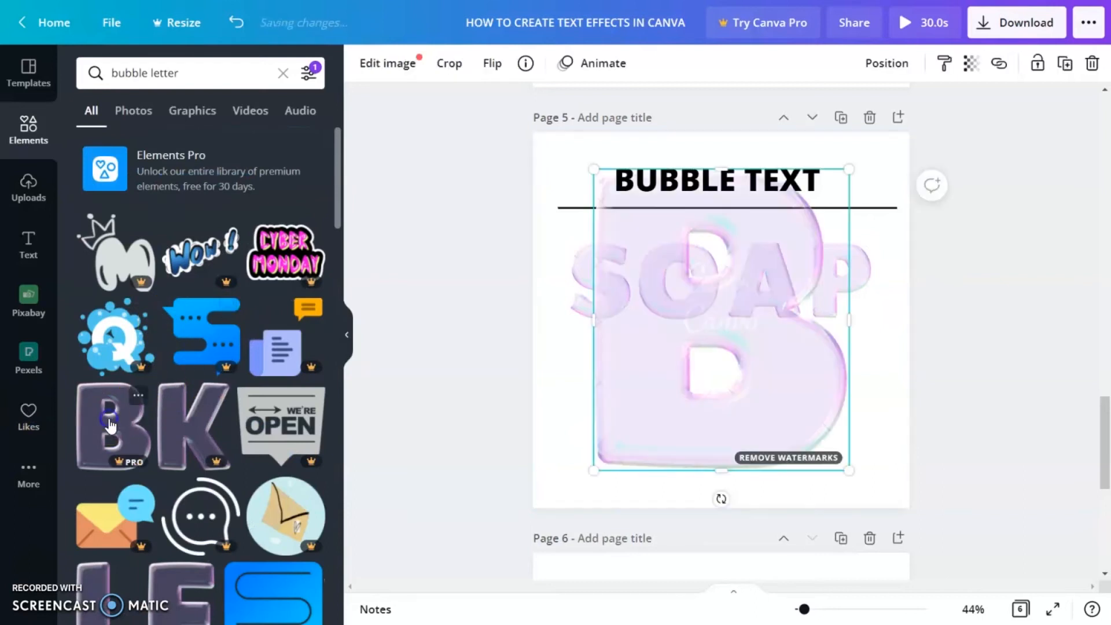
pyautogui.scroll(-5, 191, 399)
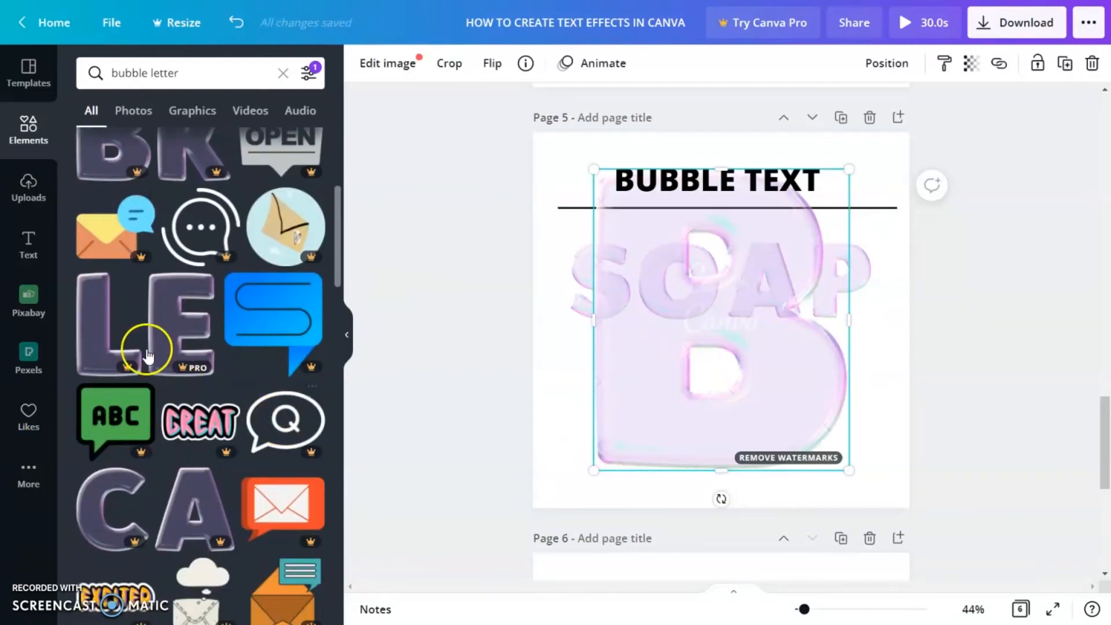
pyautogui.click(104, 325)
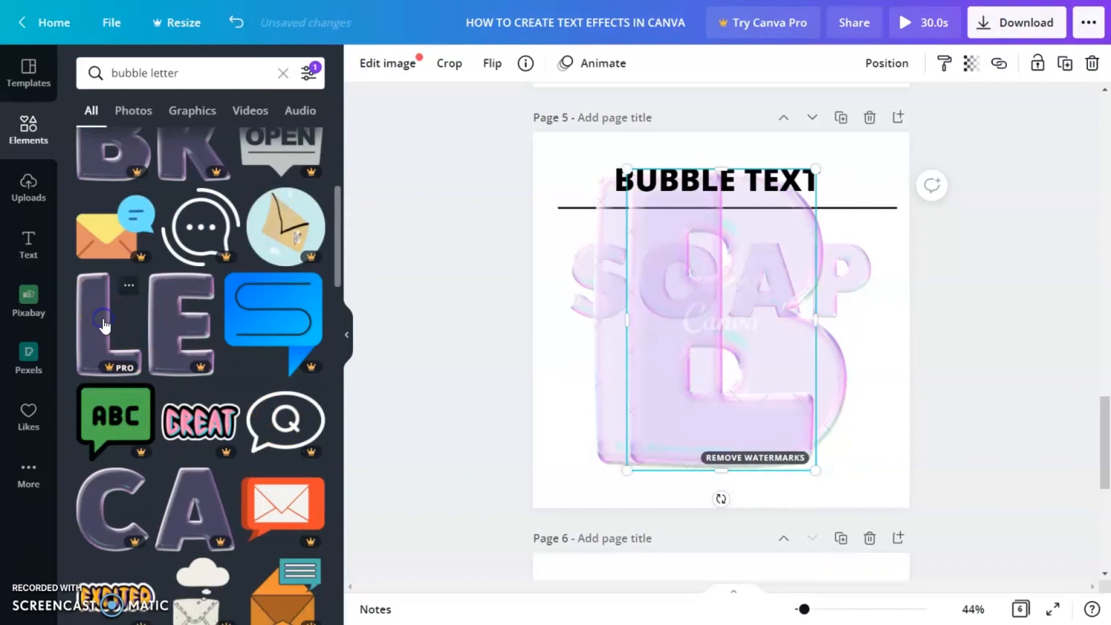
pyautogui.click(171, 331)
# Shrink the bubble letters B, L and E and arrange them in a row beneath the SOAP lettering
pyautogui.moveTo(818, 471); pyautogui.dragTo(737, 389)
pyautogui.moveTo(717, 324); pyautogui.dragTo(799, 415)
pyautogui.click(803, 412)
pyautogui.moveTo(623, 432); pyautogui.dragTo(717, 434)
pyautogui.moveTo(809, 434); pyautogui.dragTo(779, 427)
# Tidy up the alignment and spacing of the bubble letters B, L and E beneath the SOAP lettering
pyautogui.moveTo(863, 493); pyautogui.dragTo(585, 433)
pyautogui.click(887, 62)
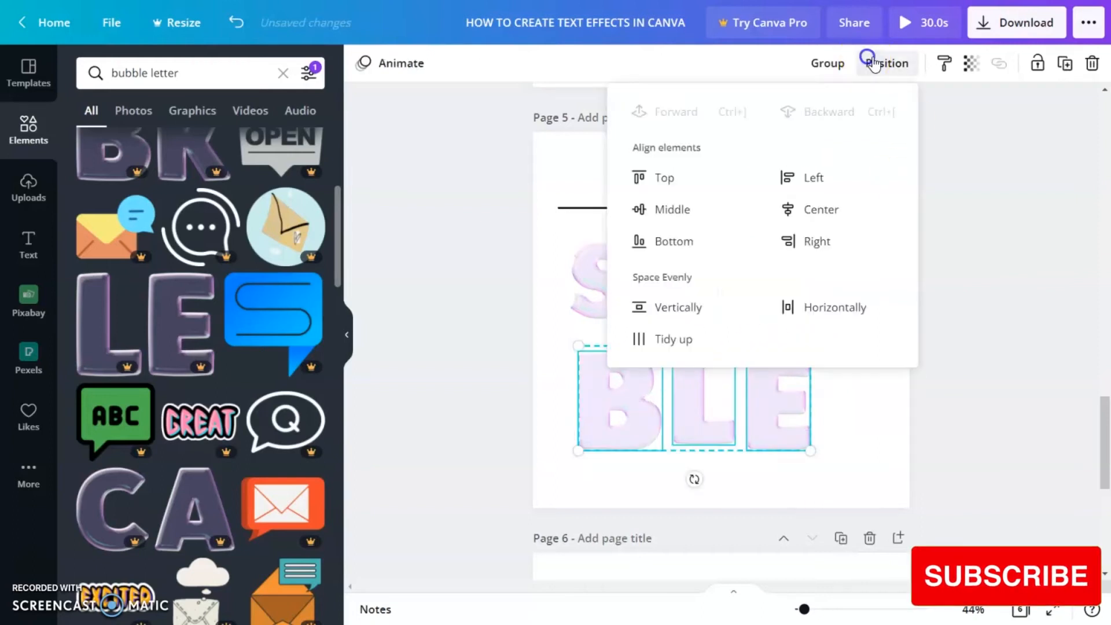
pyautogui.click(682, 339)
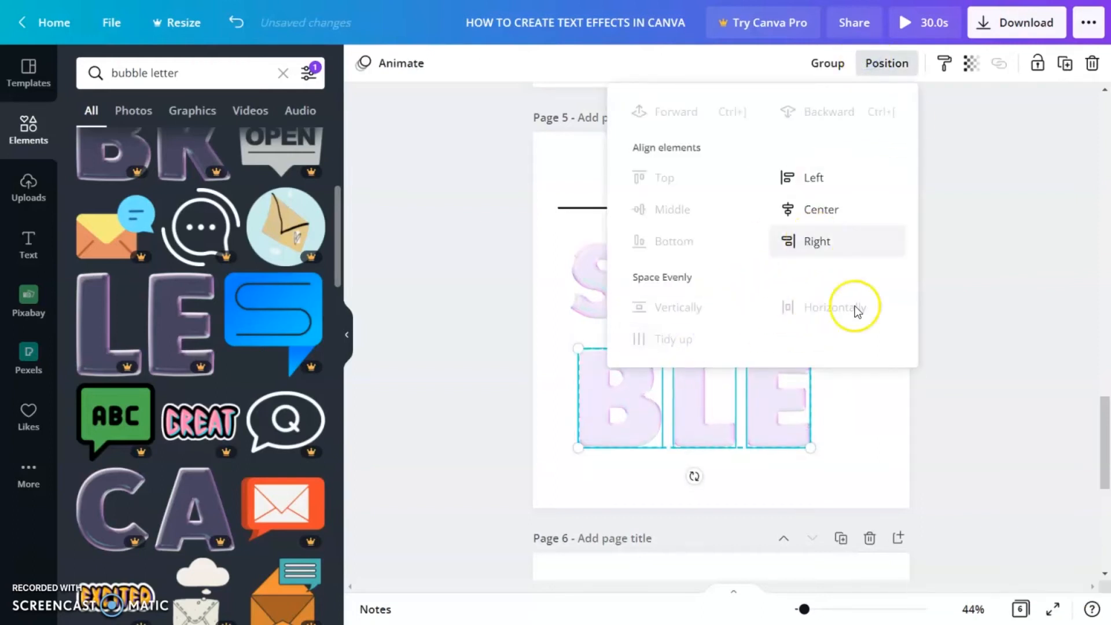
pyautogui.click(939, 439)
pyautogui.click(824, 429)
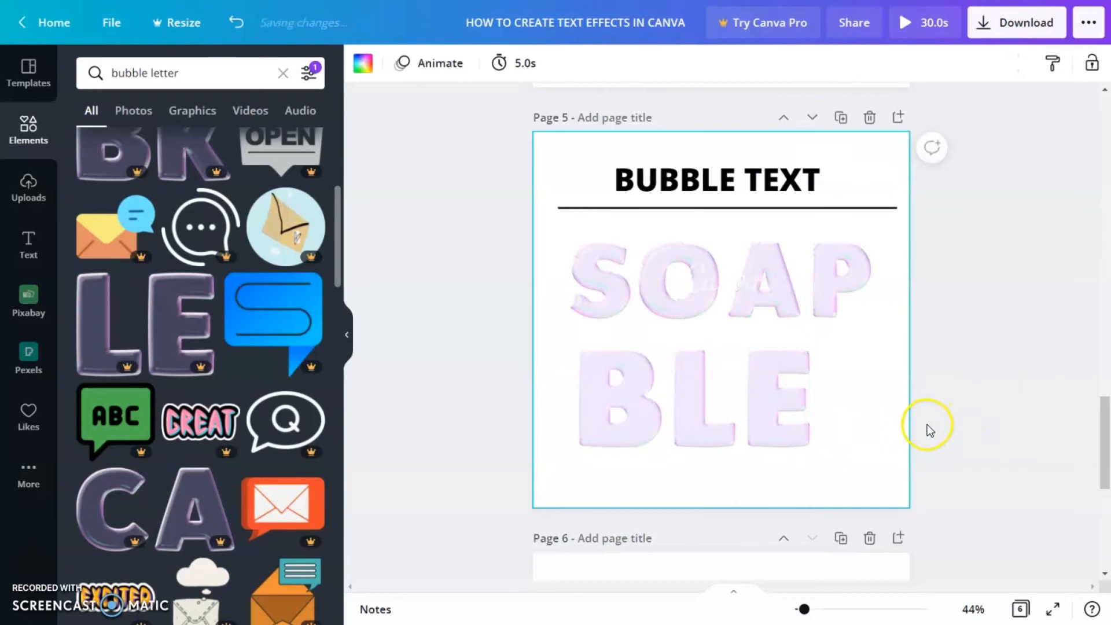
# Go to the MARQUEE TEXT page and search the elements library for "Marquee letter"
pyautogui.moveTo(1107, 423); pyautogui.dragTo(1107, 486)
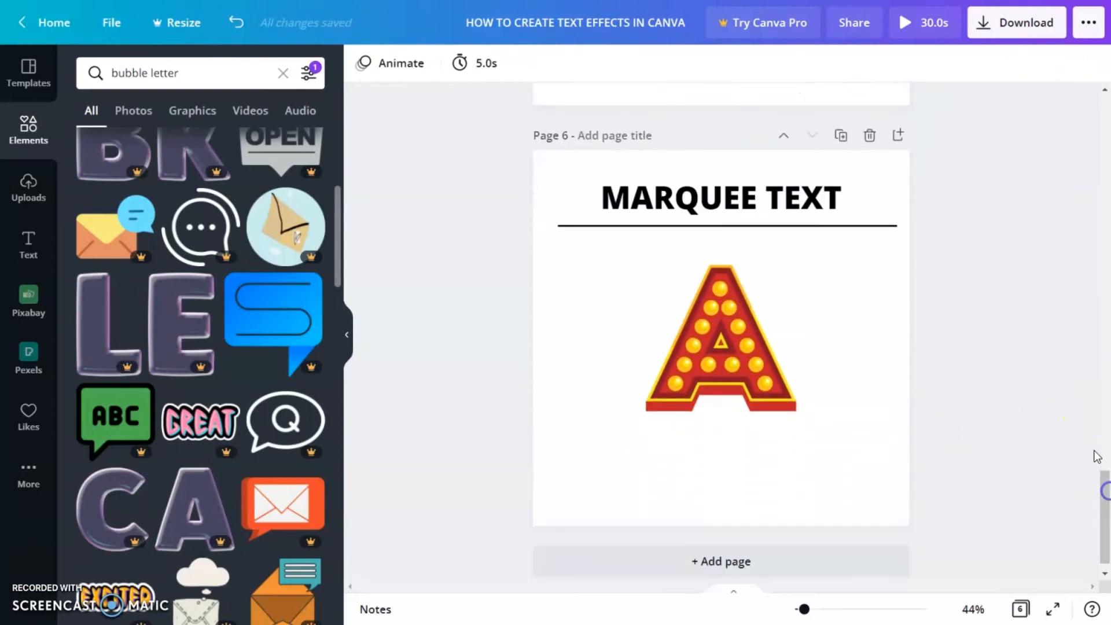
pyautogui.click(742, 210)
pyautogui.doubleClick(742, 211)
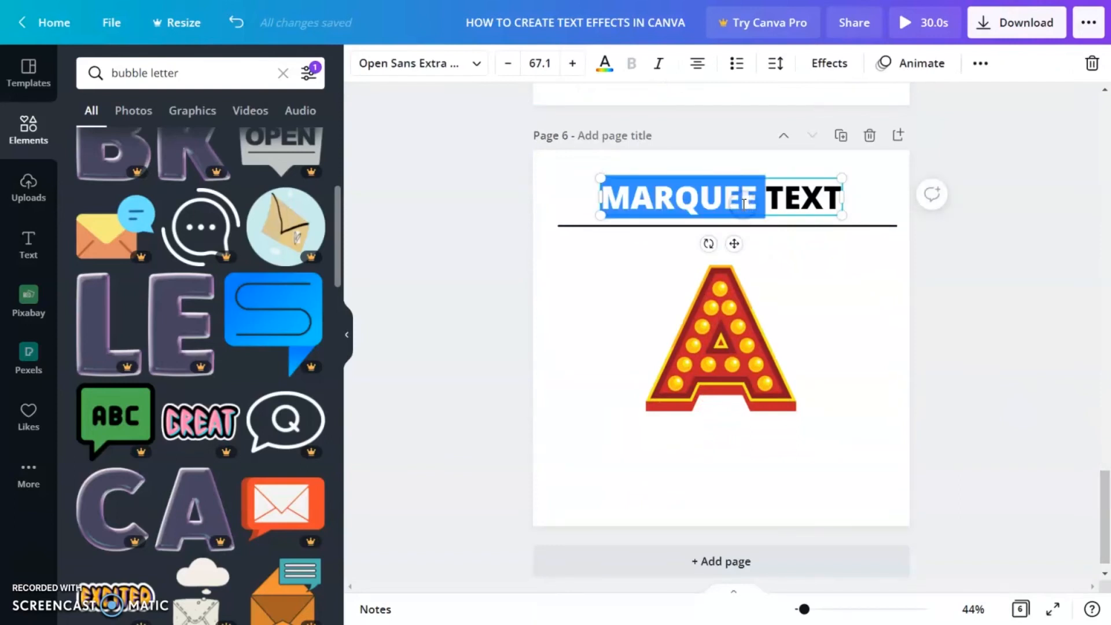
pyautogui.click(141, 75)
pyautogui.doubleClick(129, 73)
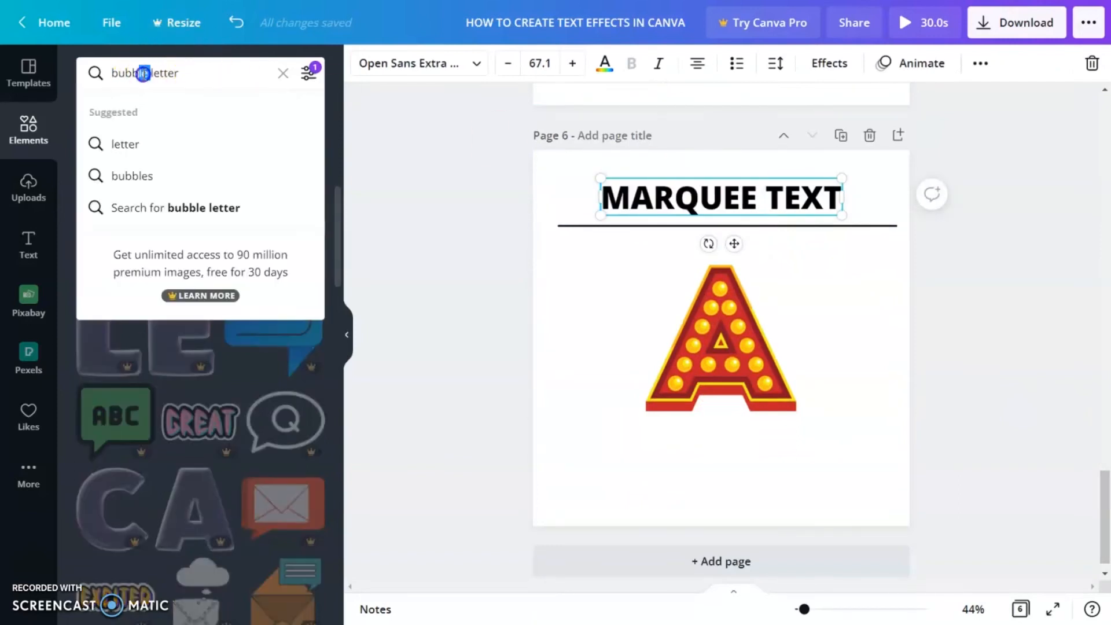
pyautogui.write('Marquee')
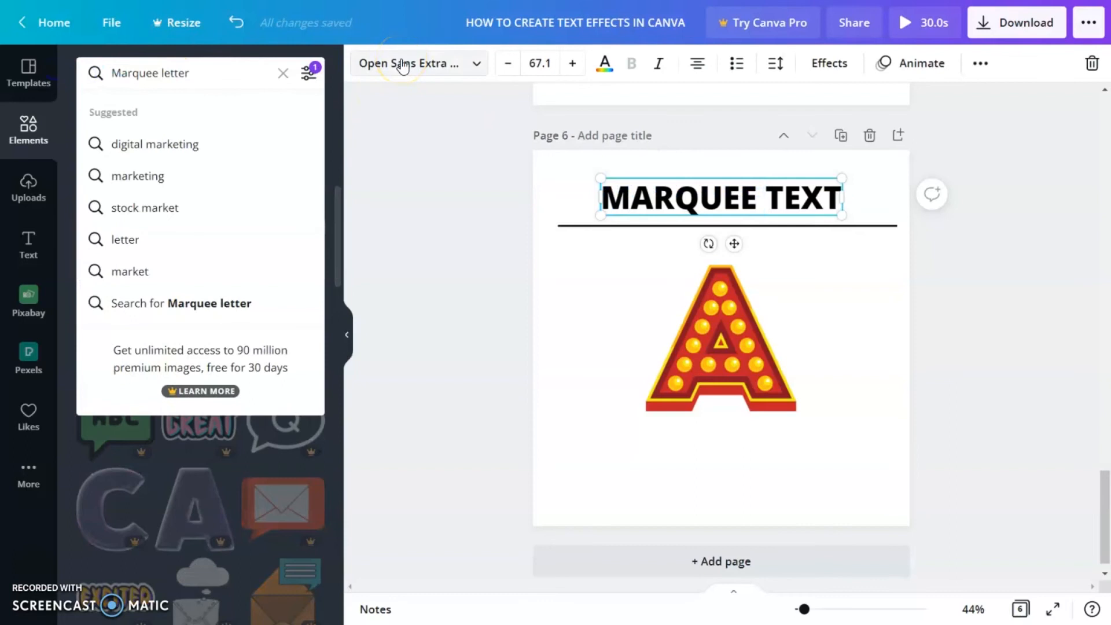
pyautogui.press('Return')
# Replace the marquee letter A on page 6 with the red marquee letter L and add the matching letter I
pyautogui.click(719, 322)
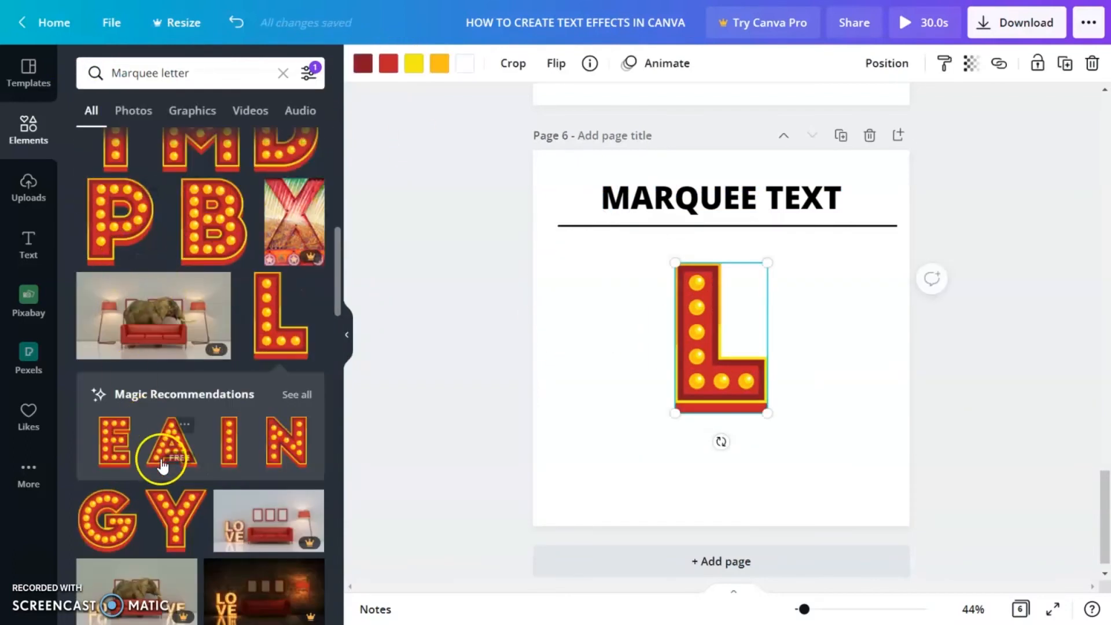
pyautogui.scroll(6, 163, 465)
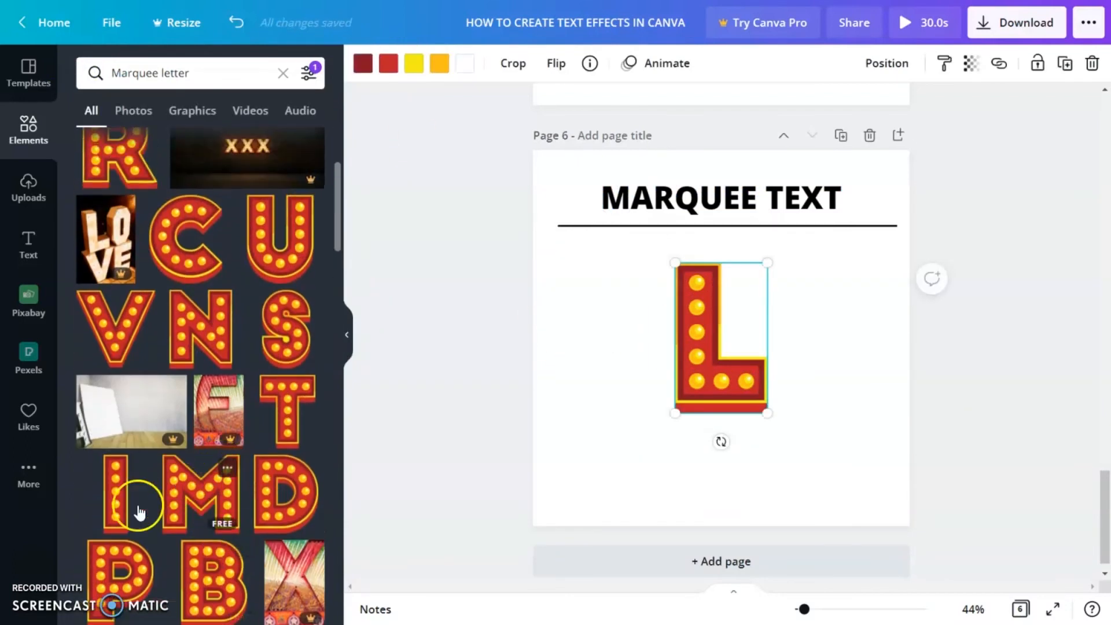
pyautogui.click(113, 503)
pyautogui.scroll(4, 295, 502)
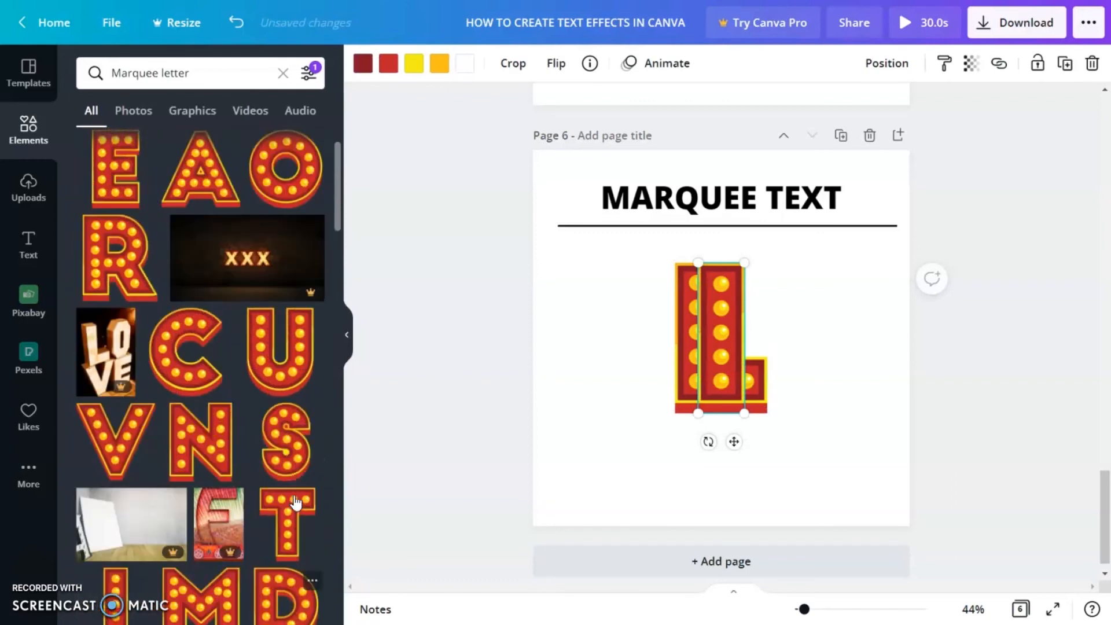
# Show all Magic Recommendations for the marquee letter I and add the matching letters G, H and T to page 6
pyautogui.scroll(-5, 294, 503)
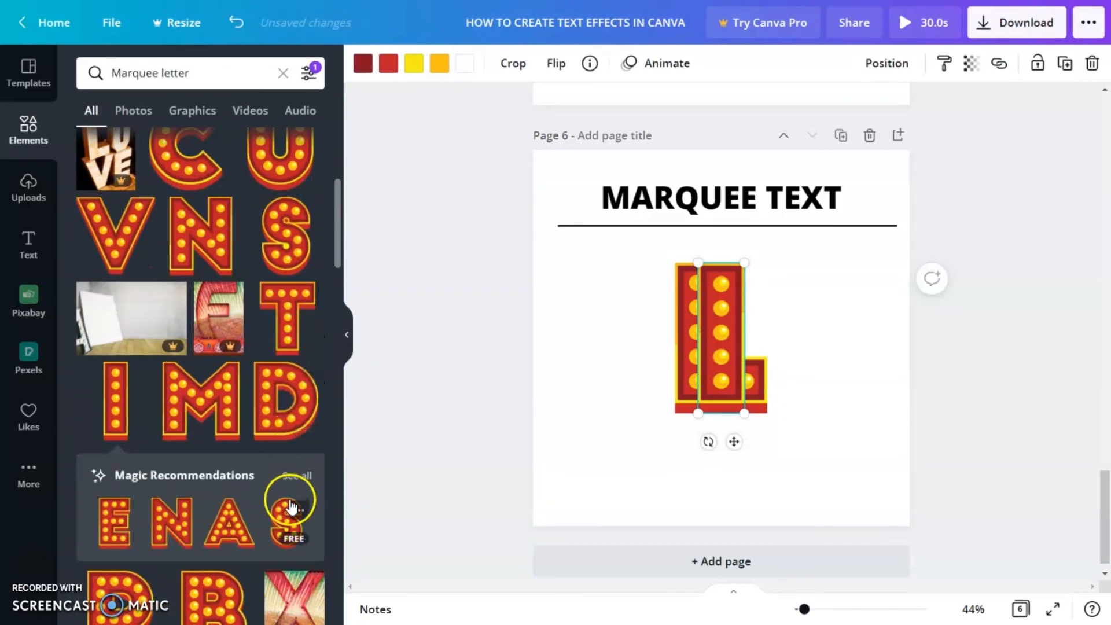
pyautogui.click(298, 478)
pyautogui.click(258, 438)
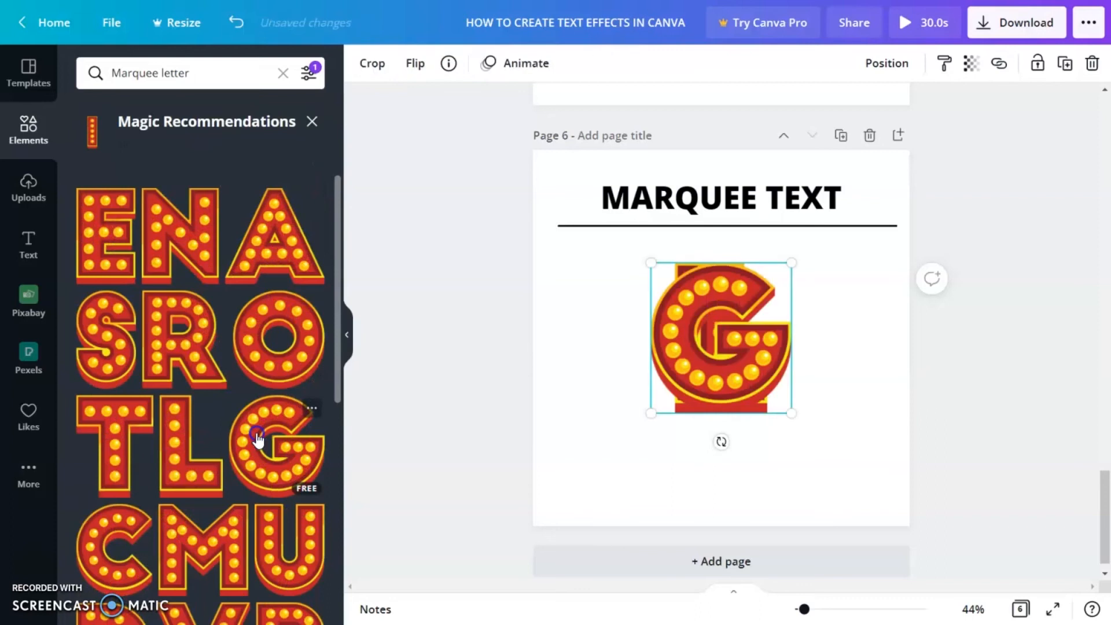
pyautogui.scroll(-5, 254, 457)
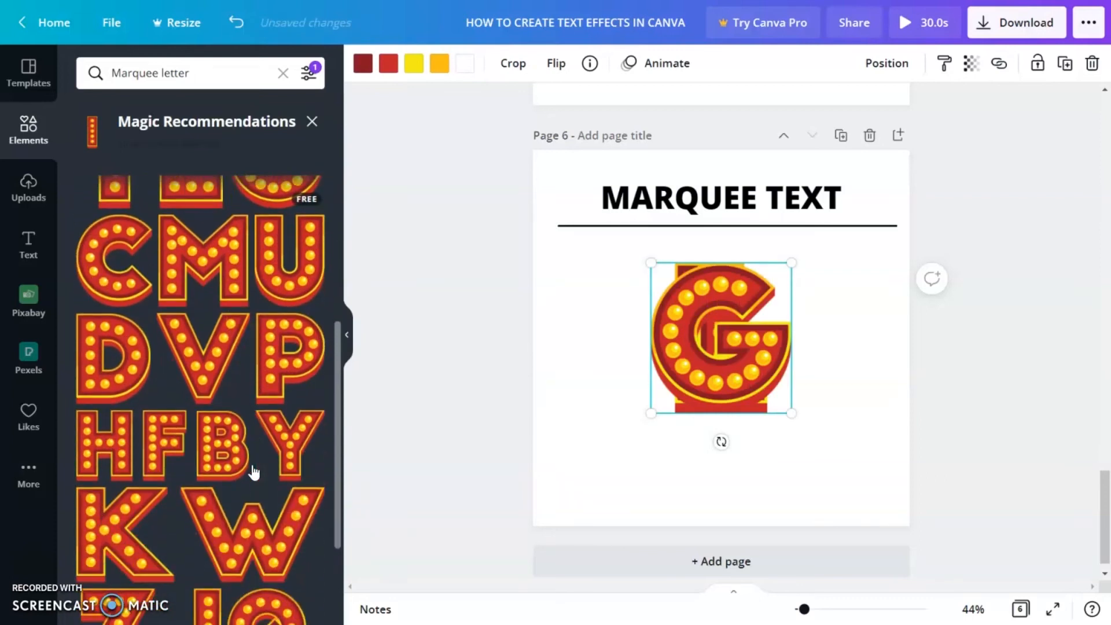
pyautogui.scroll(-3, 173, 464)
pyautogui.scroll(3, 174, 466)
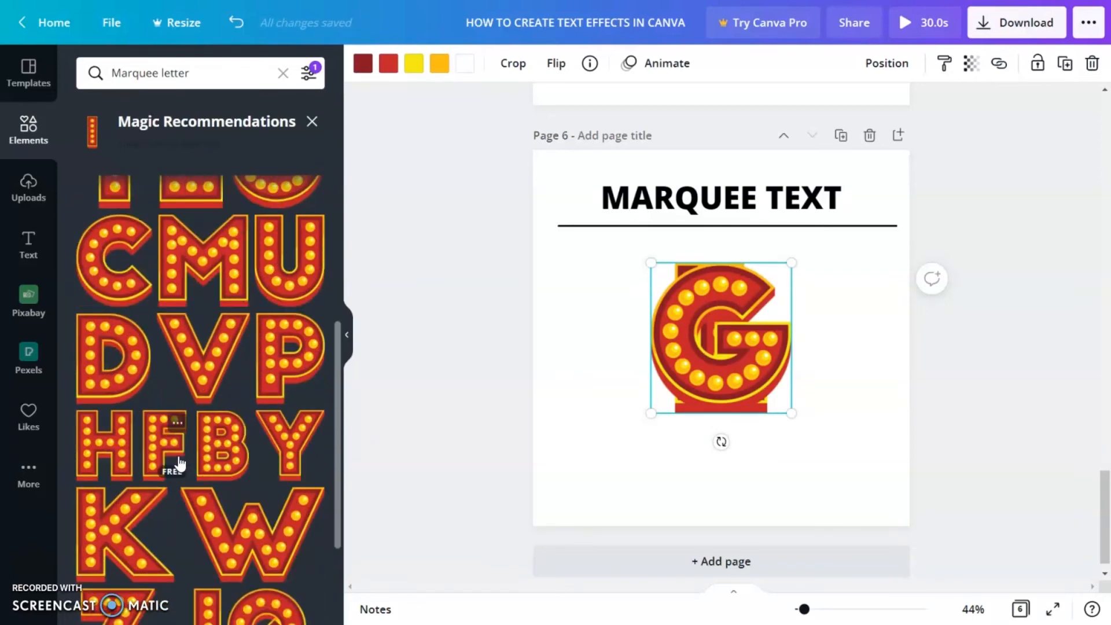
pyautogui.click(101, 454)
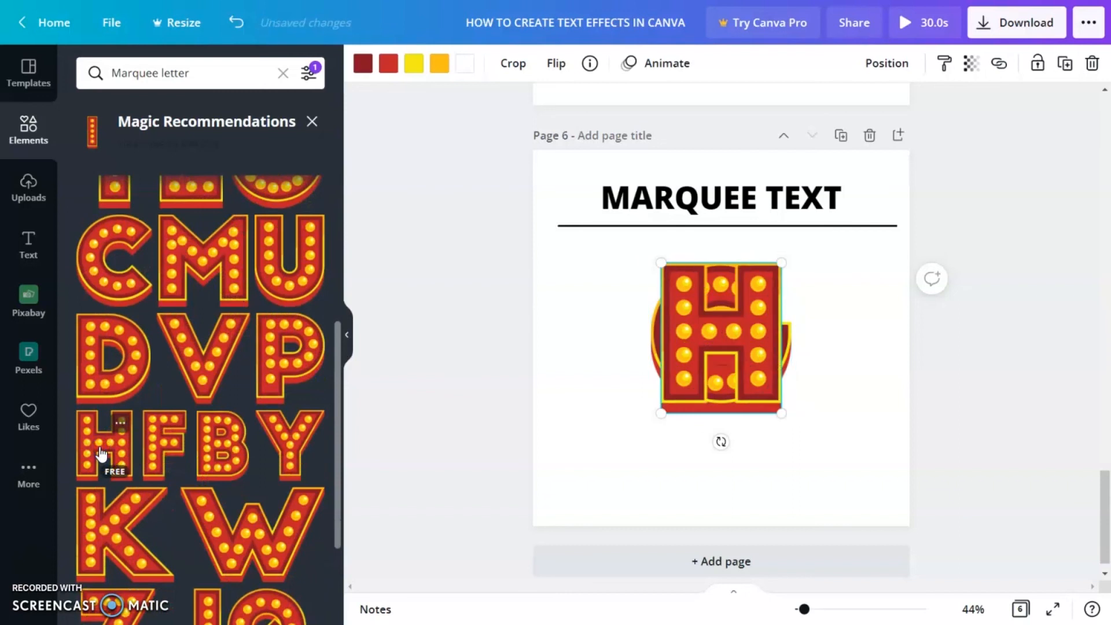
pyautogui.scroll(2, 154, 376)
pyautogui.click(112, 245)
# Shrink the five marquee letters together and arrange them in a tidy row to spell LIGHT below the heading
pyautogui.moveTo(822, 473); pyautogui.dragTo(616, 352)
pyautogui.moveTo(785, 412); pyautogui.dragTo(746, 376)
pyautogui.click(754, 407)
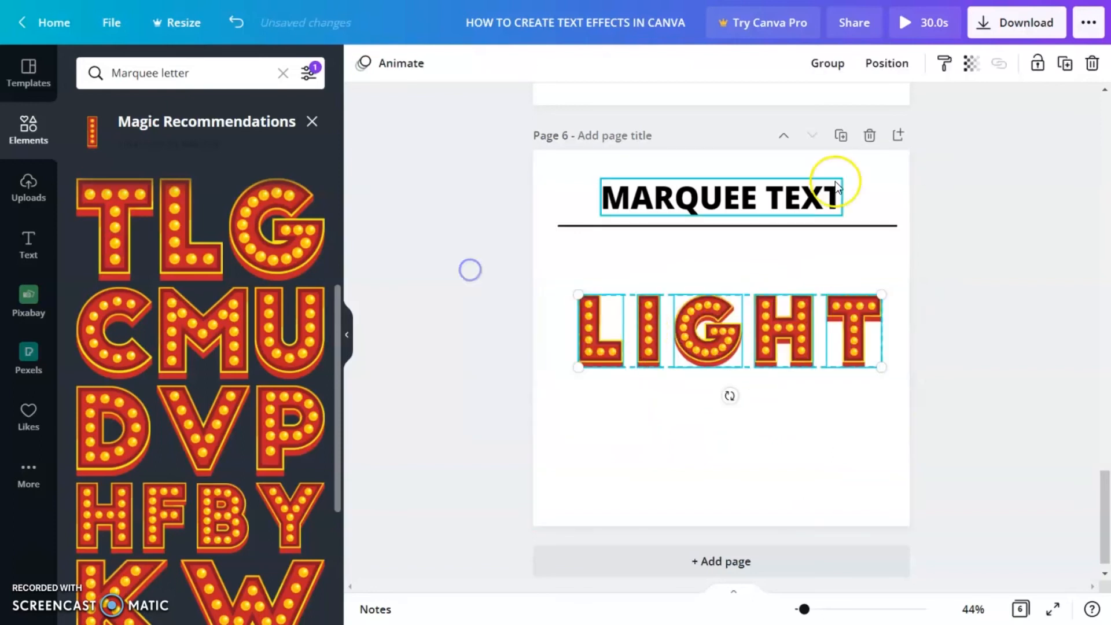
pyautogui.click(900, 65)
pyautogui.click(667, 375)
pyautogui.click(714, 445)
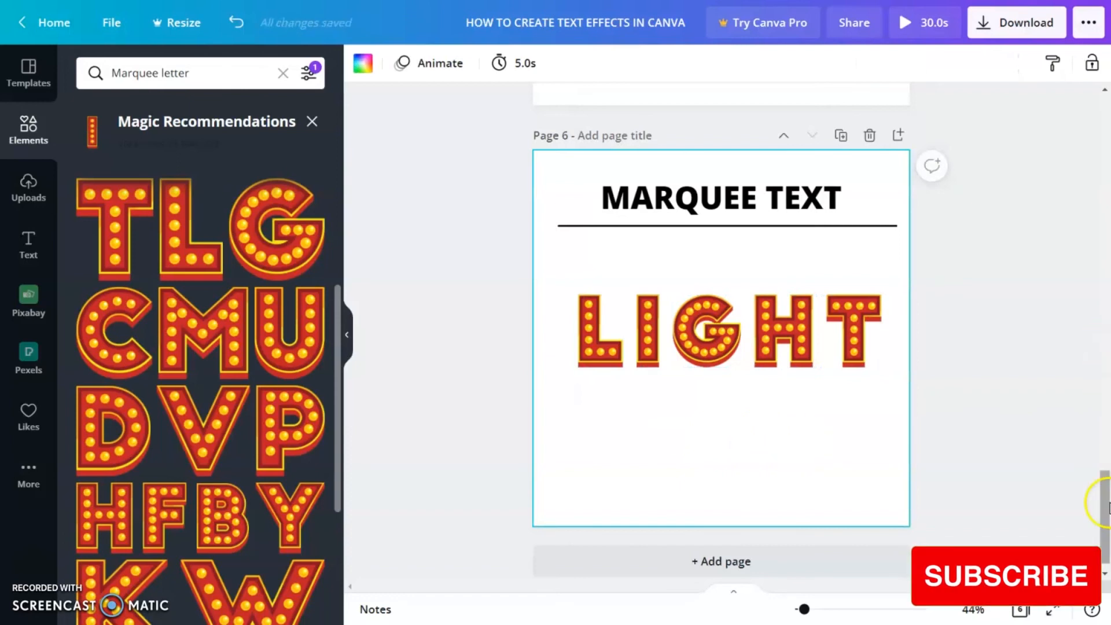
# Add a blank page 7 and insert a large text on it with the Typewriter animation
pyautogui.moveTo(1104, 517); pyautogui.dragTo(1105, 524)
pyautogui.click(846, 539)
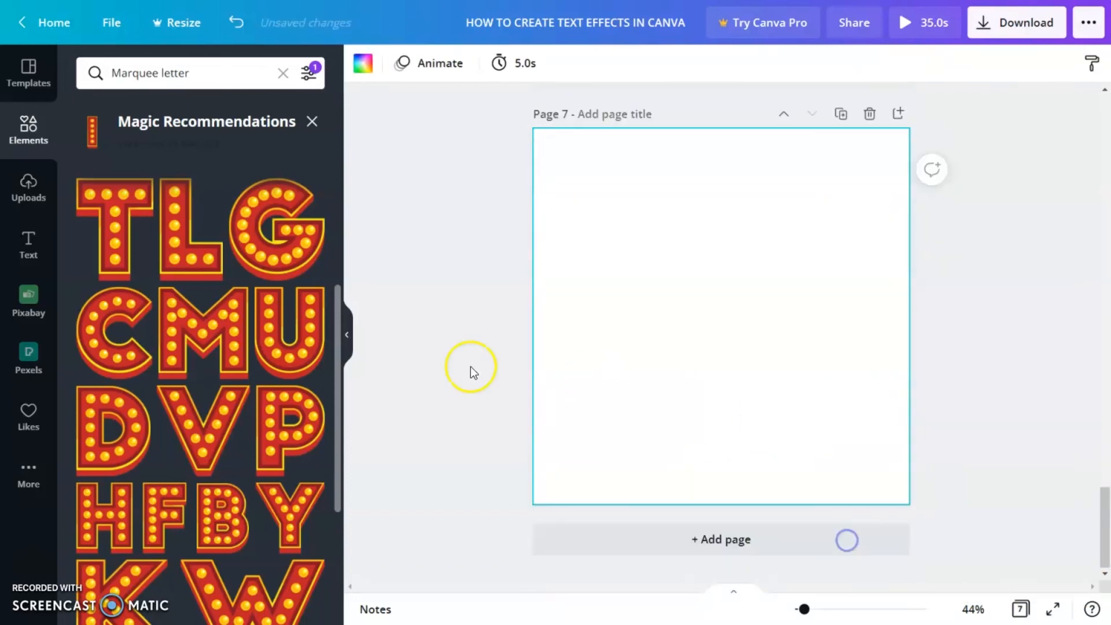
pyautogui.click(24, 244)
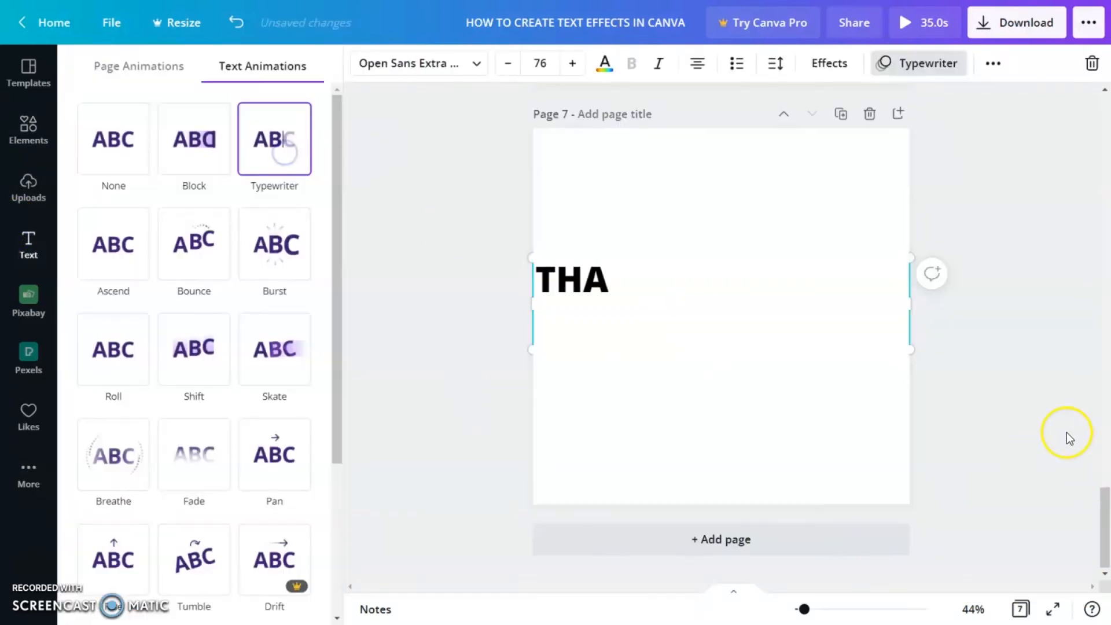